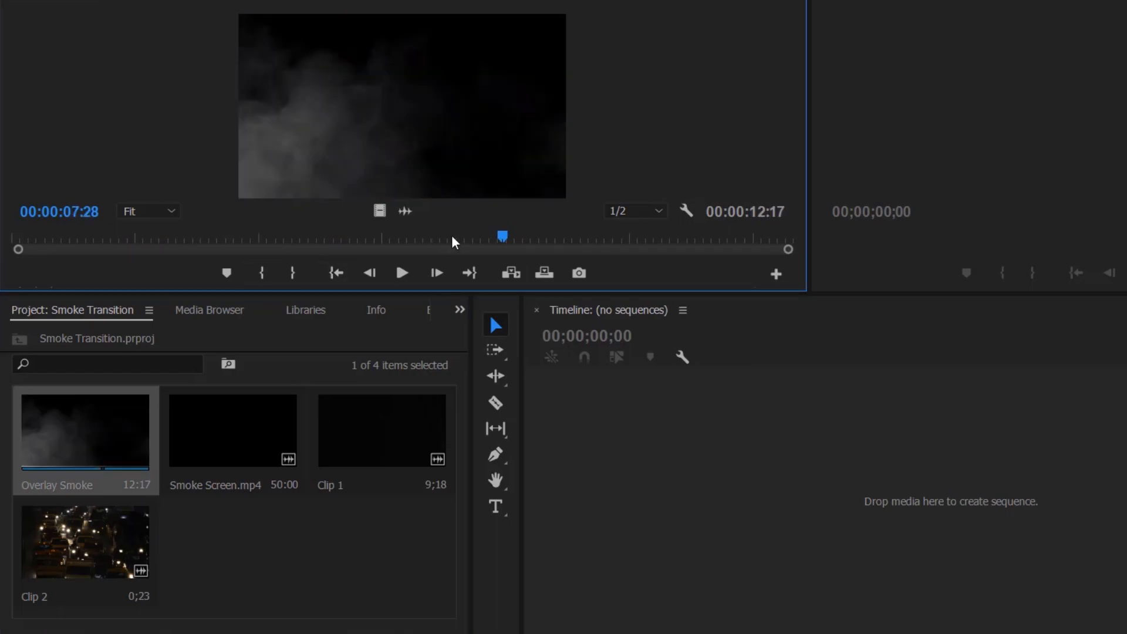
# Preview the Overlay Smoke clip and the Smoke Screen.mp4 clip by scrubbing through their footage.
pyautogui.moveTo(500, 237); pyautogui.dragTo(257, 282)
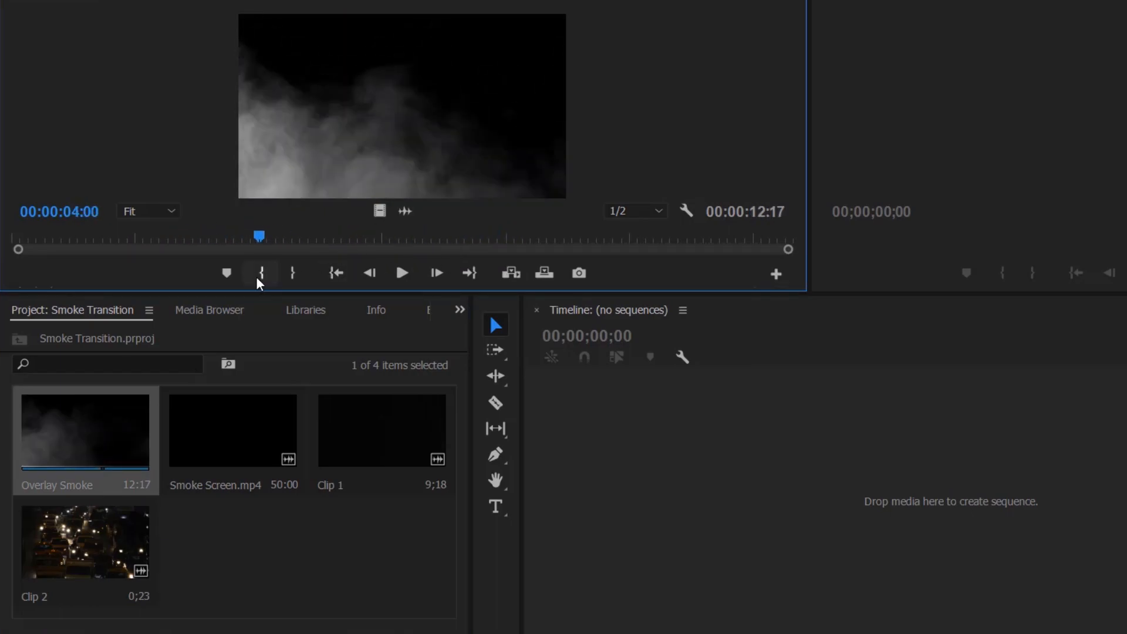
pyautogui.doubleClick(254, 404)
pyautogui.moveTo(515, 240); pyautogui.dragTo(263, 262)
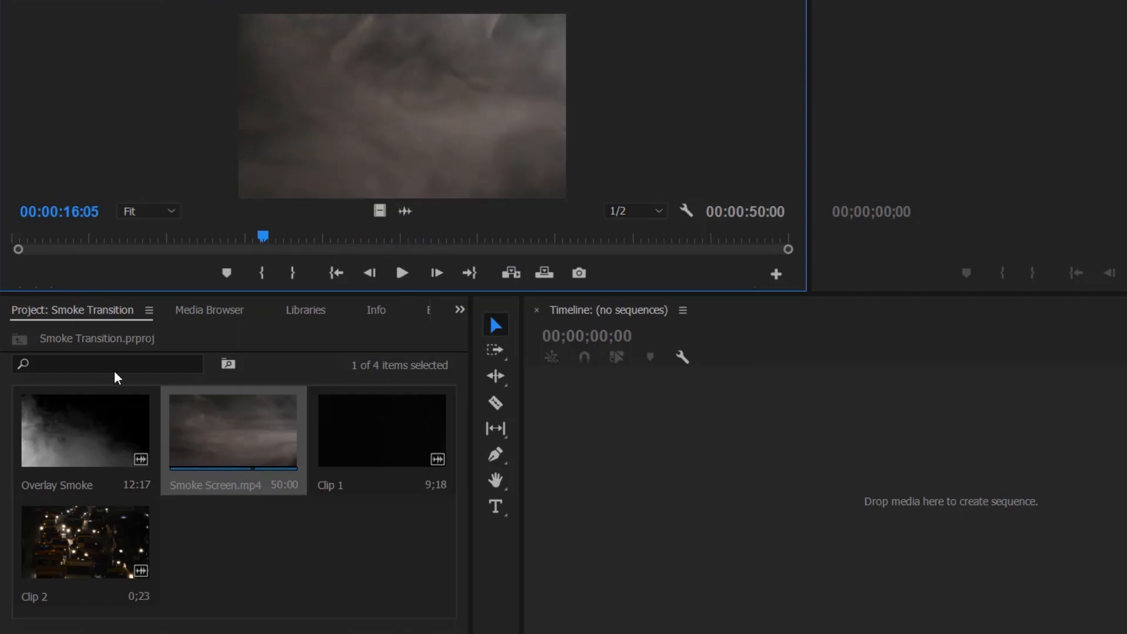
# Mark Clip 1 from 00;00;00;17 to 00;00;01;28, create a sequence from that range and play it.
pyautogui.doubleClick(372, 443)
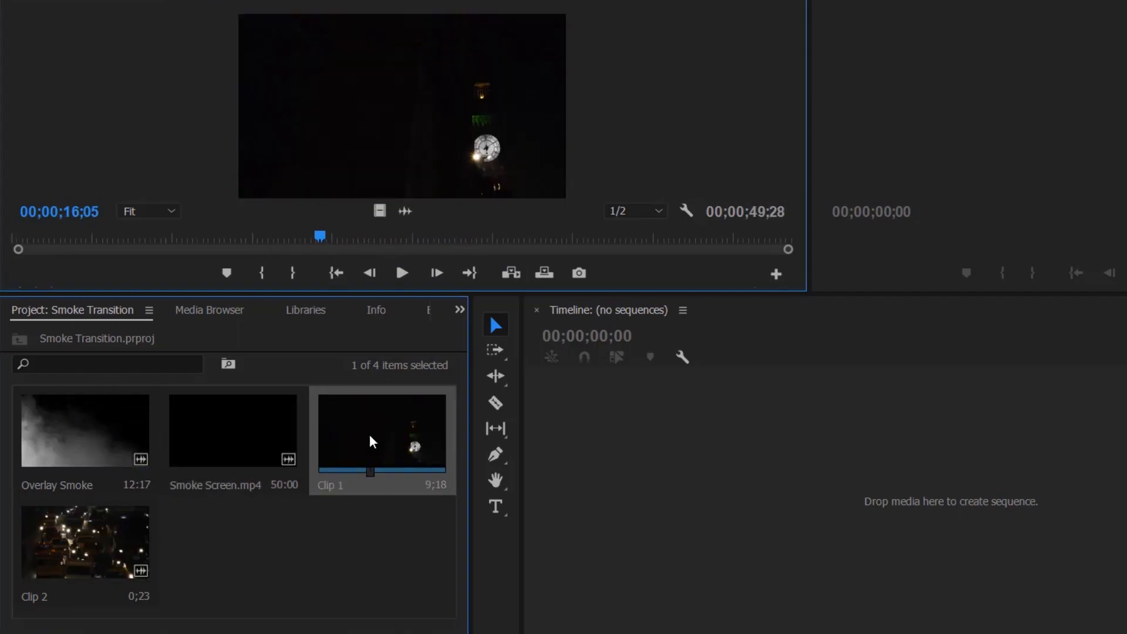
pyautogui.moveTo(322, 237); pyautogui.dragTo(245, 232)
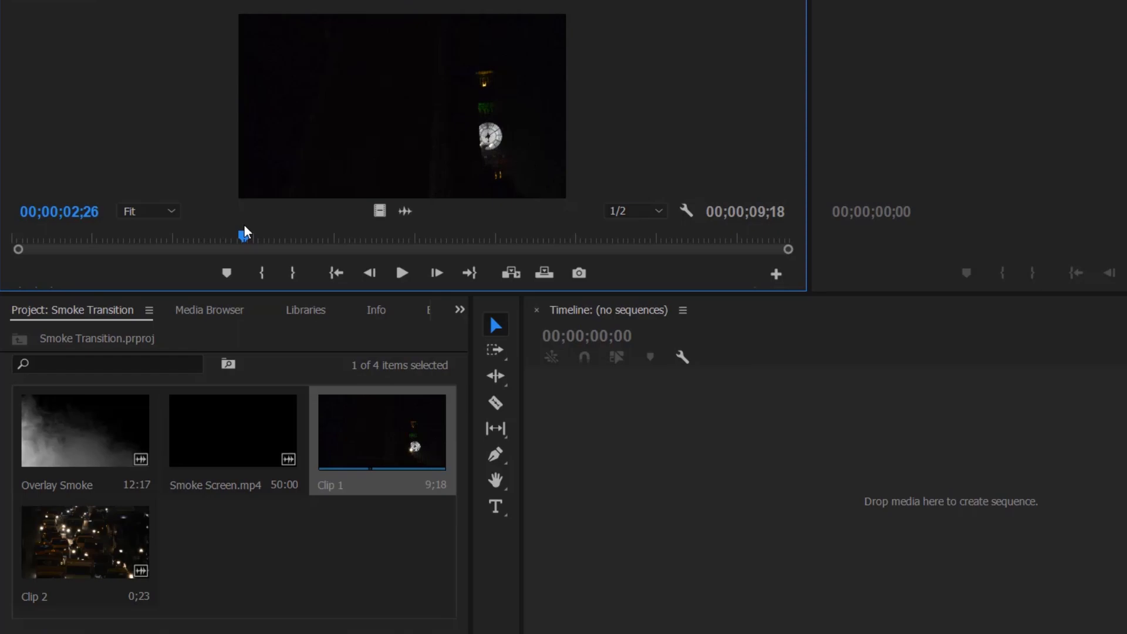
pyautogui.moveTo(244, 234); pyautogui.dragTo(58, 236)
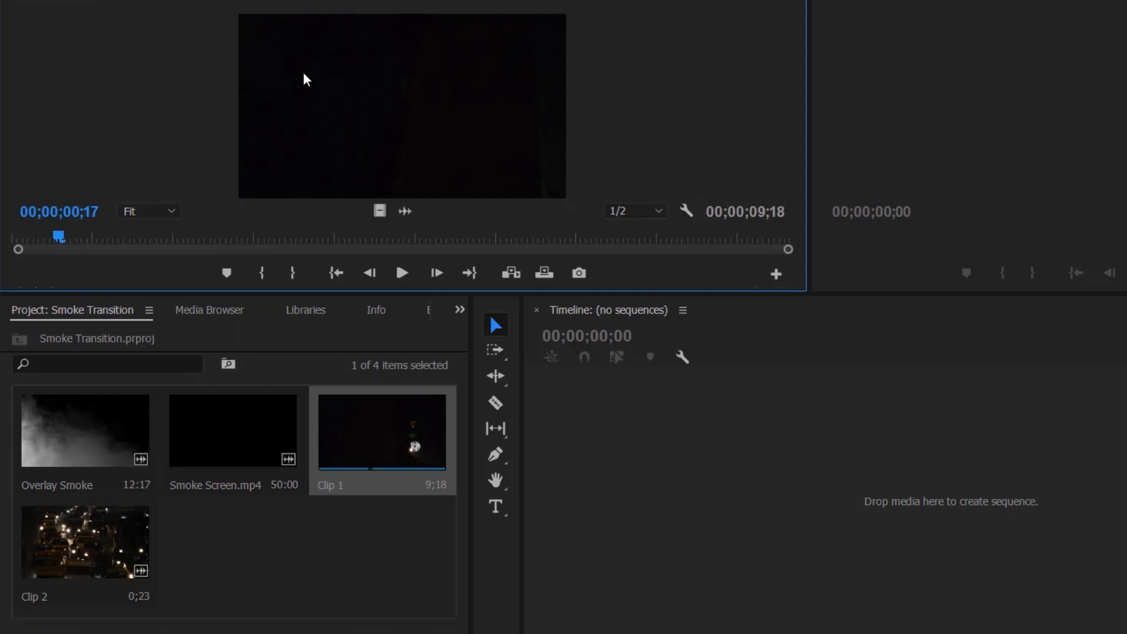
pyautogui.click(262, 272)
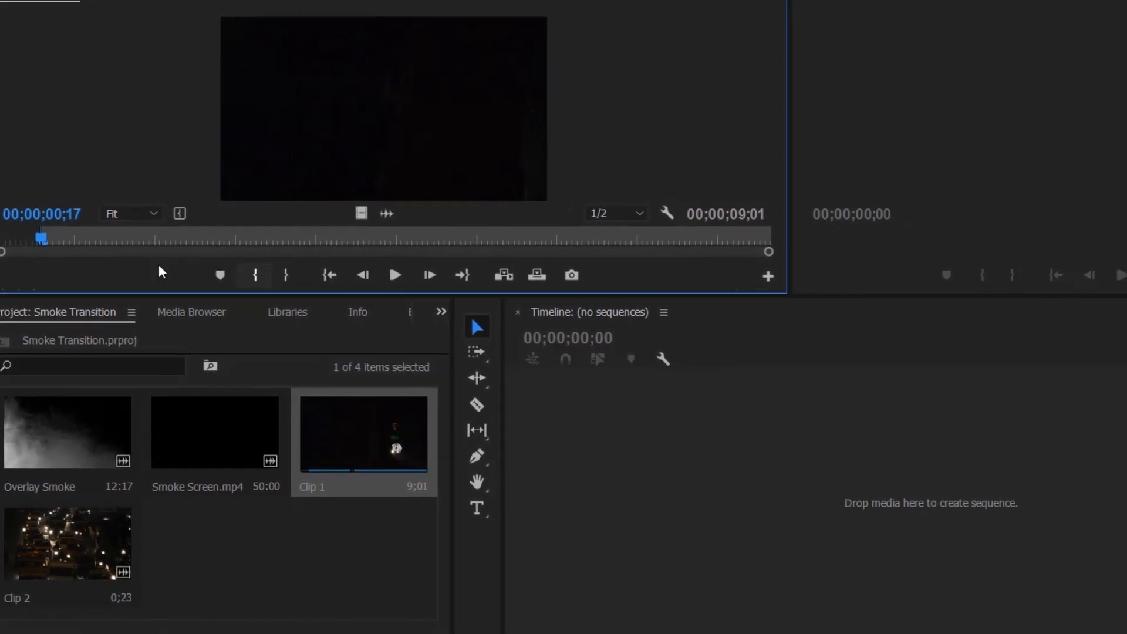
pyautogui.moveTo(40, 240); pyautogui.dragTo(141, 252)
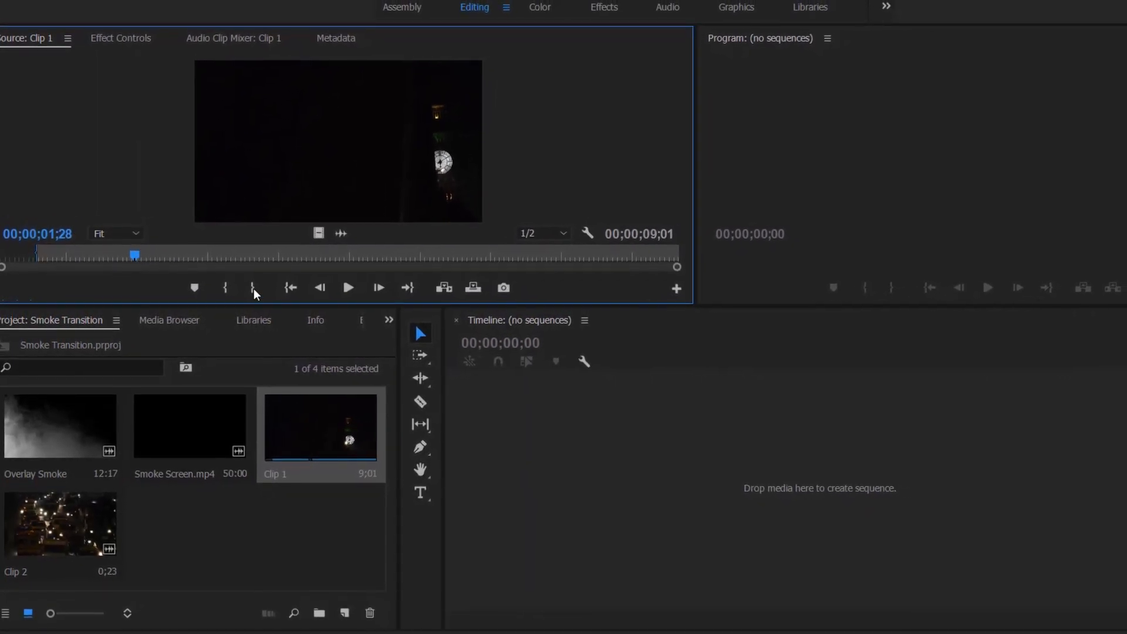
pyautogui.click(252, 287)
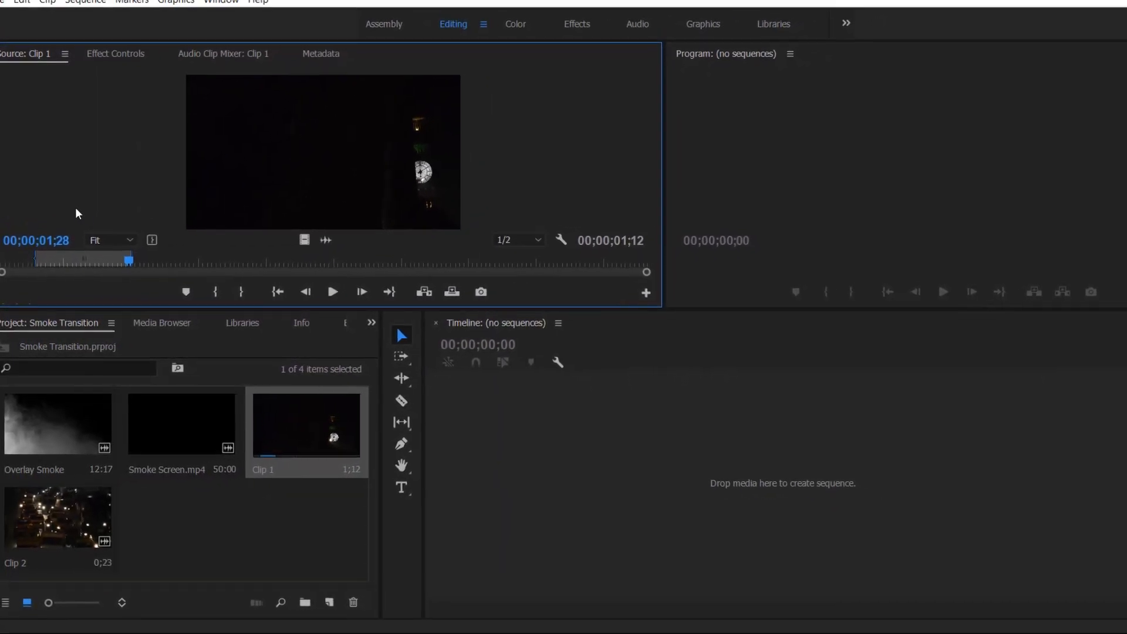
pyautogui.moveTo(321, 204); pyautogui.dragTo(530, 425)
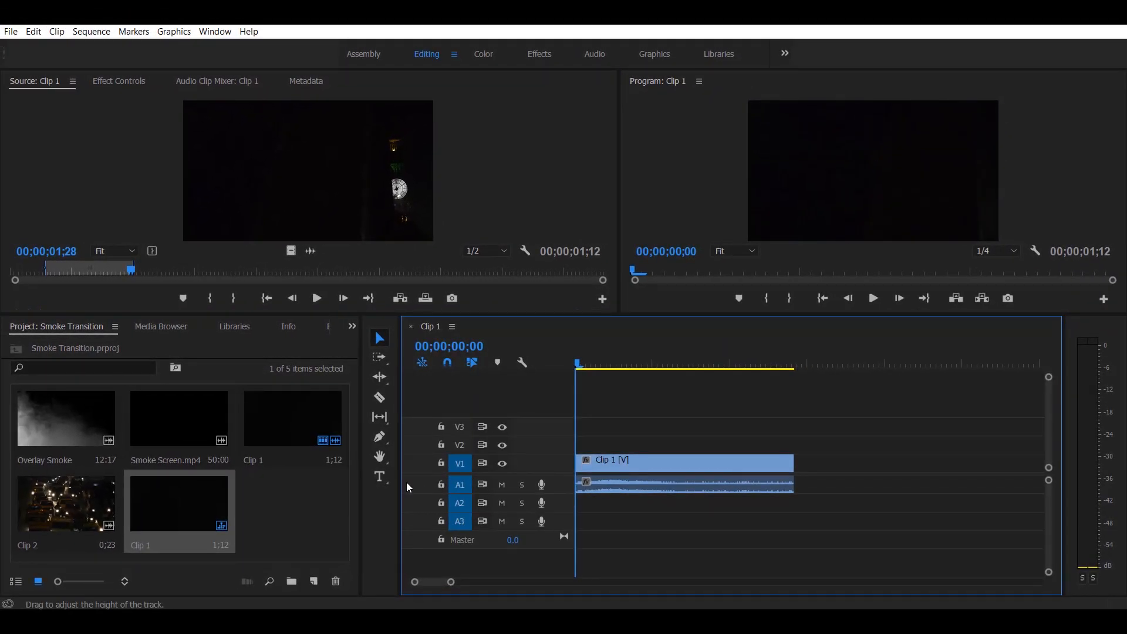
pyautogui.press('space')
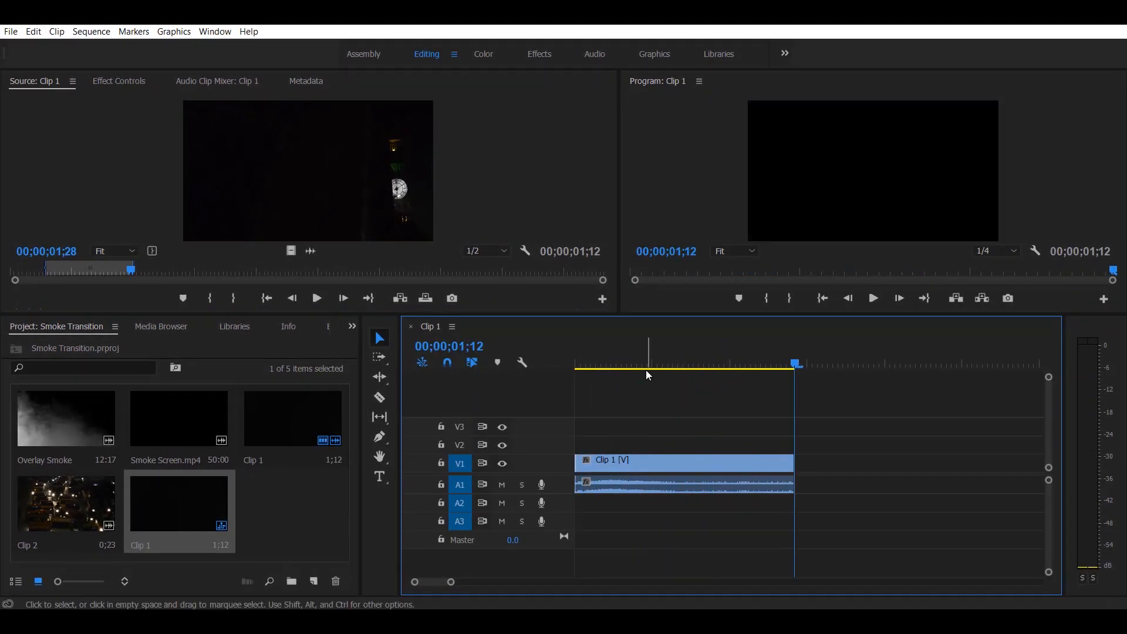
# Preview Clip 2 and place its marked range on V1 directly after Clip 1.
pyautogui.click(75, 524)
pyautogui.doubleClick(74, 524)
pyautogui.moveTo(345, 277); pyautogui.dragTo(405, 270)
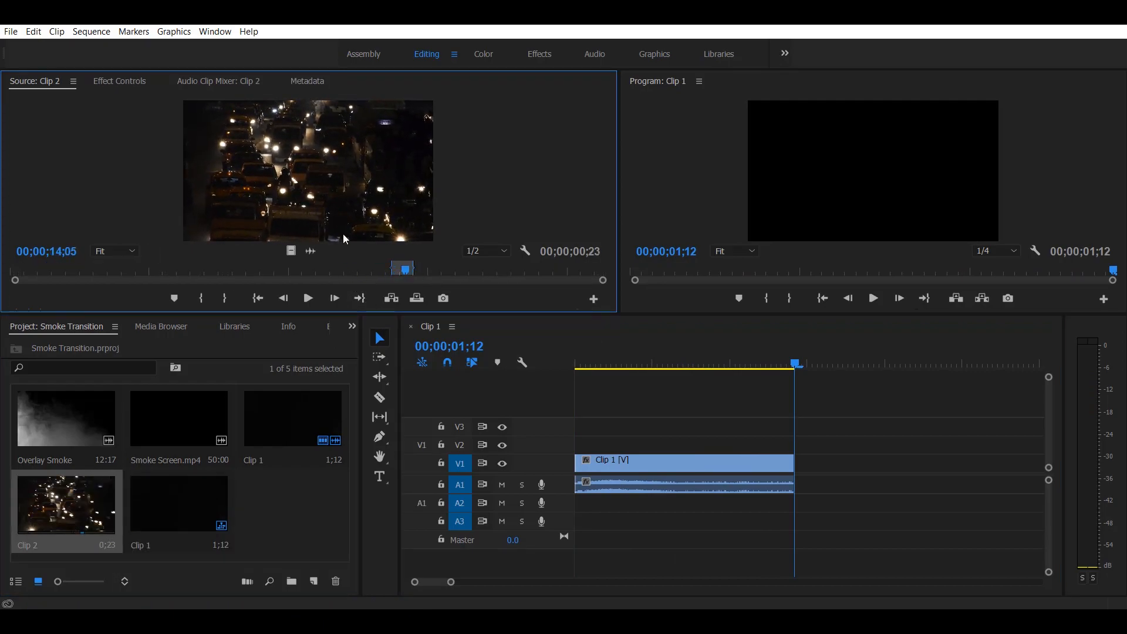
pyautogui.moveTo(538, 268); pyautogui.dragTo(653, 366)
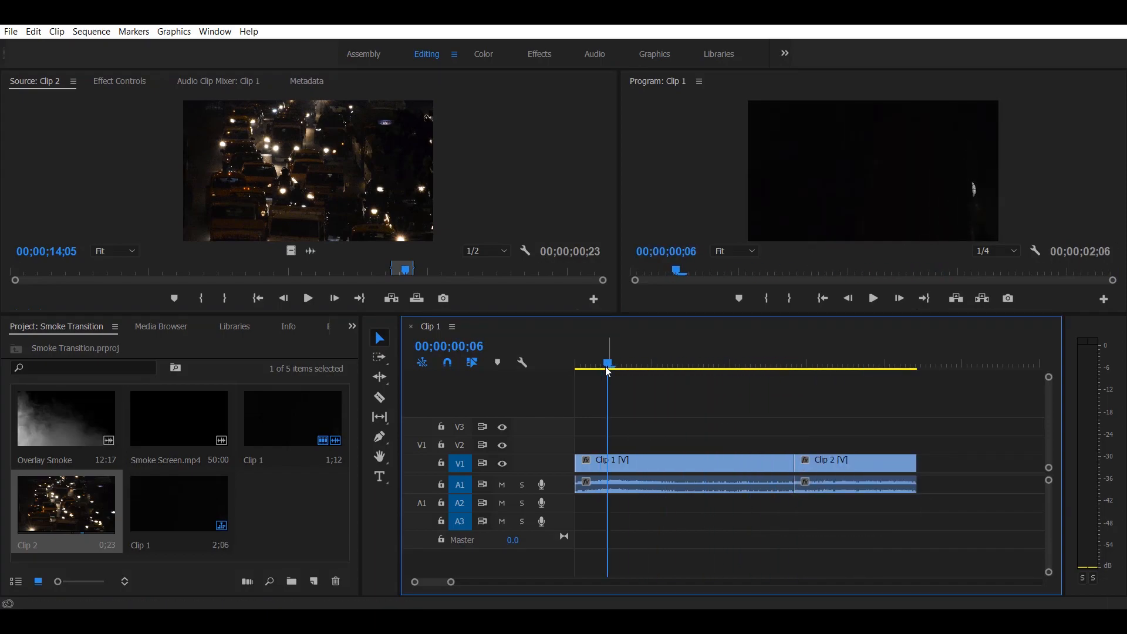
# Mark an in point on the Overlay Smoke clip and set its out point at 00:00:05:04.
pyautogui.moveTo(44, 423)
pyautogui.mouseDown()
pyautogui.moveTo(234, 449)
pyautogui.moveTo(699, 443)
pyautogui.moveTo(42, 425)
pyautogui.mouseUp()
pyautogui.doubleClick(43, 435)
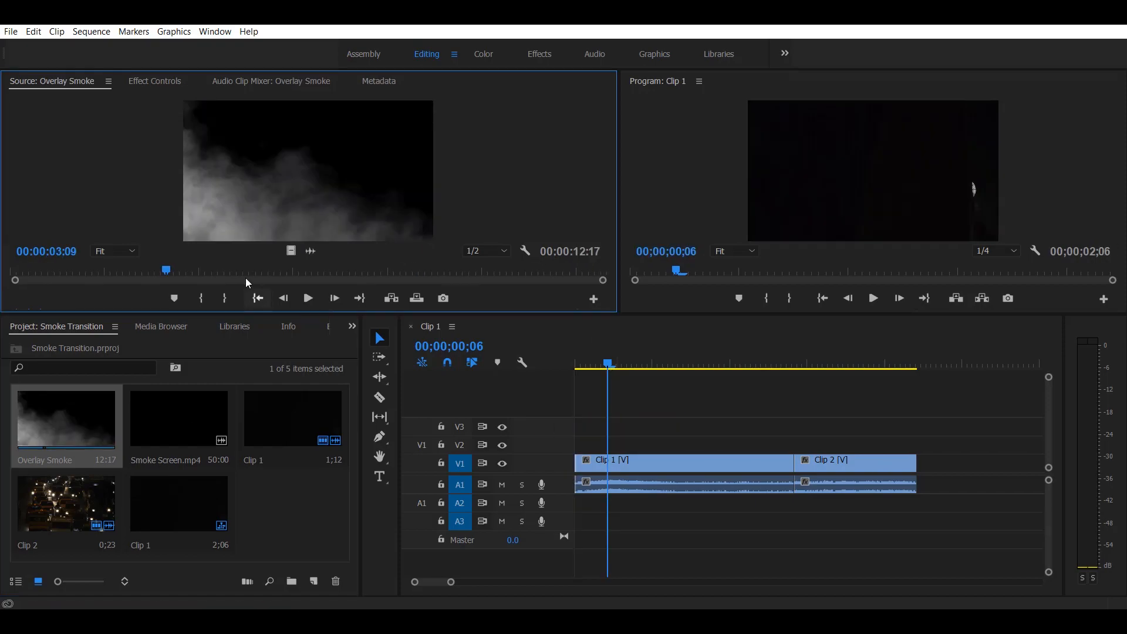
pyautogui.moveTo(187, 271); pyautogui.dragTo(354, 271)
pyautogui.click(204, 298)
pyautogui.click(235, 298)
pyautogui.moveTo(256, 221); pyautogui.dragTo(279, 224)
pyautogui.moveTo(355, 276); pyautogui.dragTo(258, 272)
pyautogui.click(238, 298)
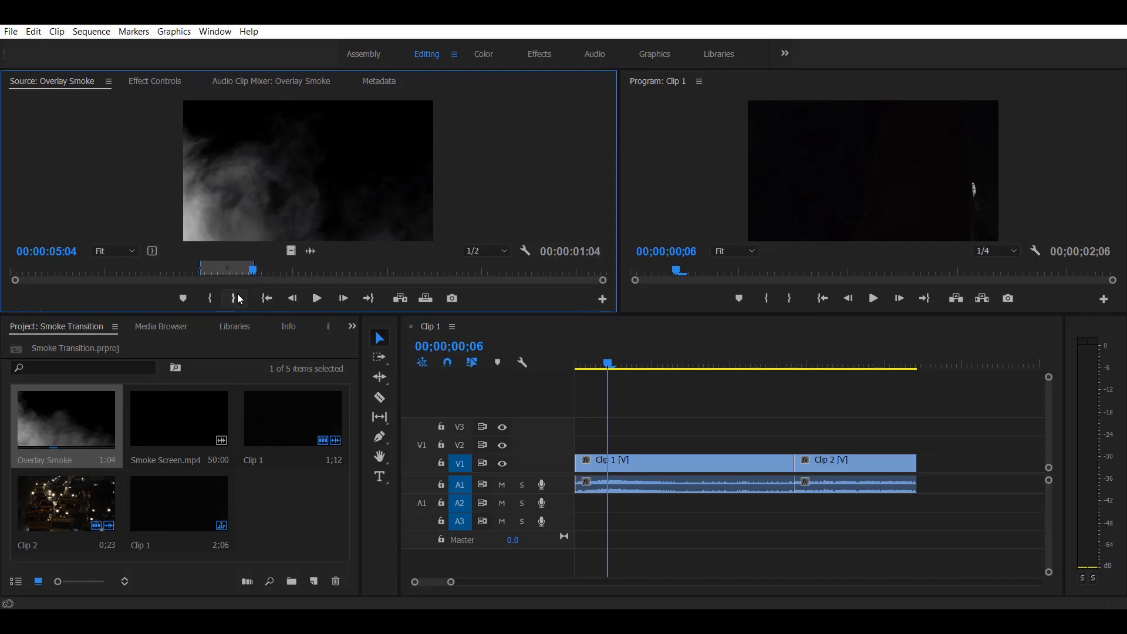
# Place Overlay Smoke on V2 from the sequence start and extend its end to match the end of Clip 1.
pyautogui.moveTo(693, 363); pyautogui.dragTo(581, 443)
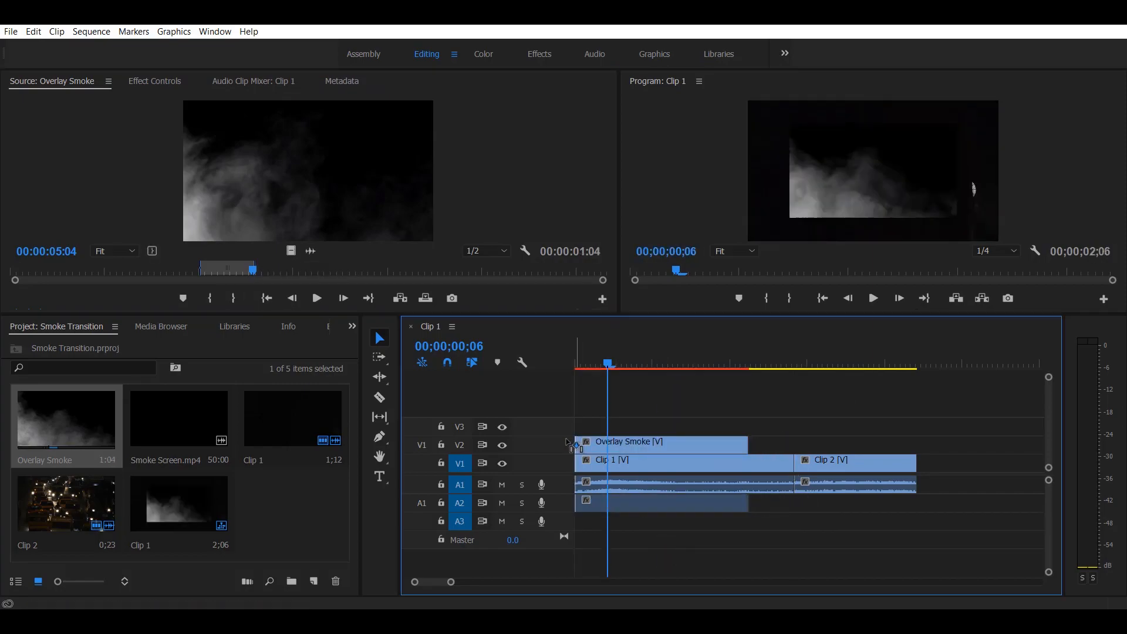
pyautogui.moveTo(739, 442); pyautogui.dragTo(791, 448)
pyautogui.click(429, 227)
# Set the Overlay Smoke clip's scale to 150 and check the result along the timeline.
pyautogui.click(699, 444)
pyautogui.click(154, 81)
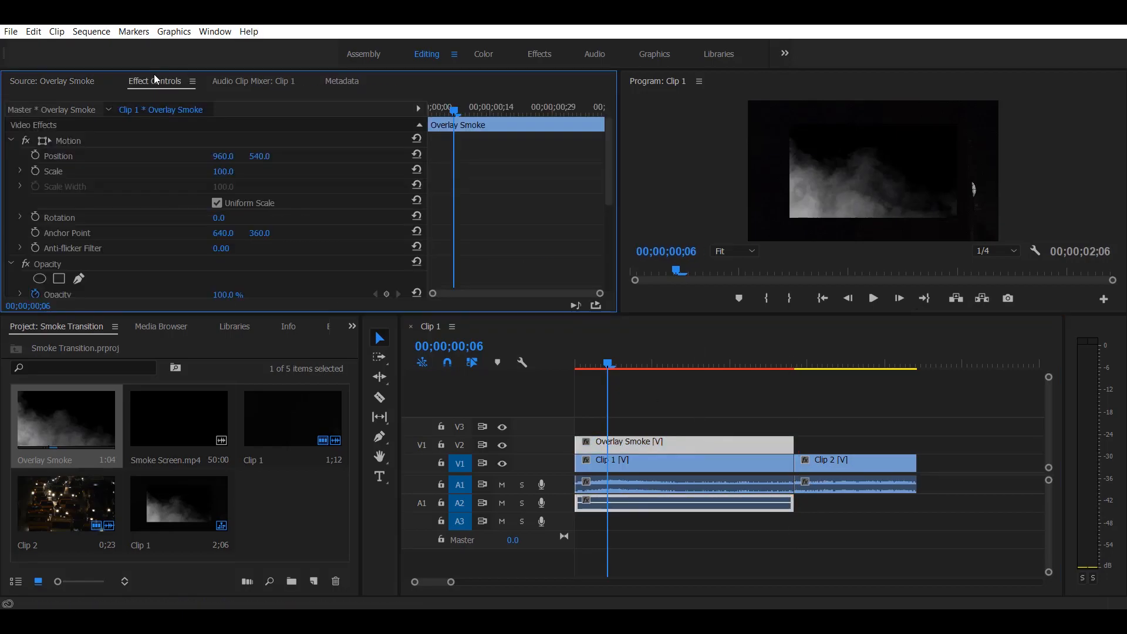
pyautogui.click(227, 170)
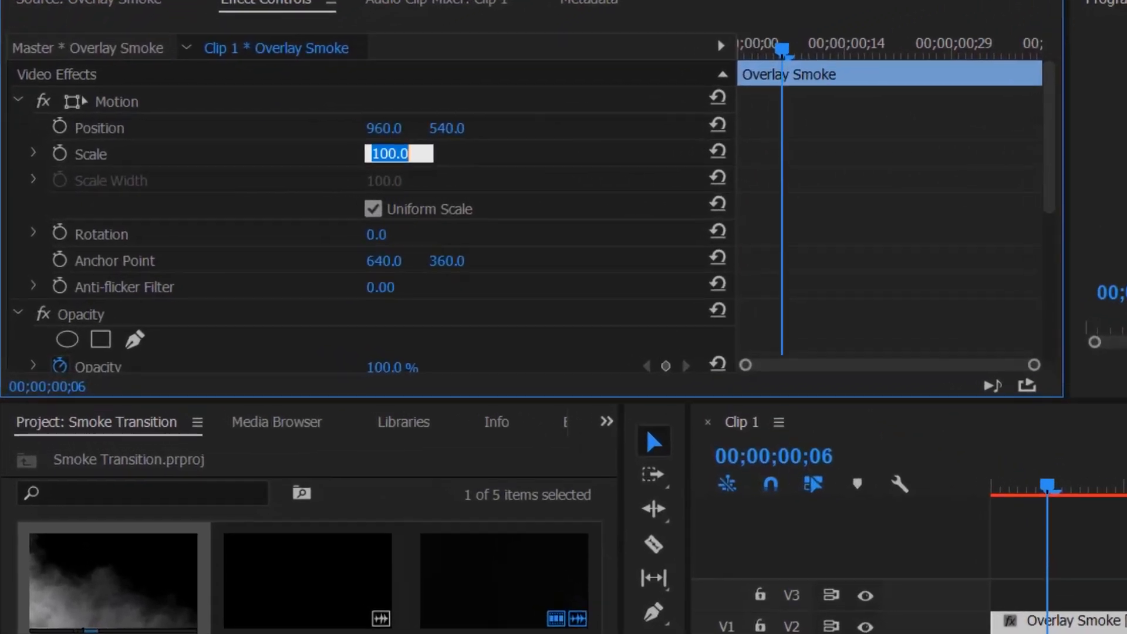
pyautogui.write('150')
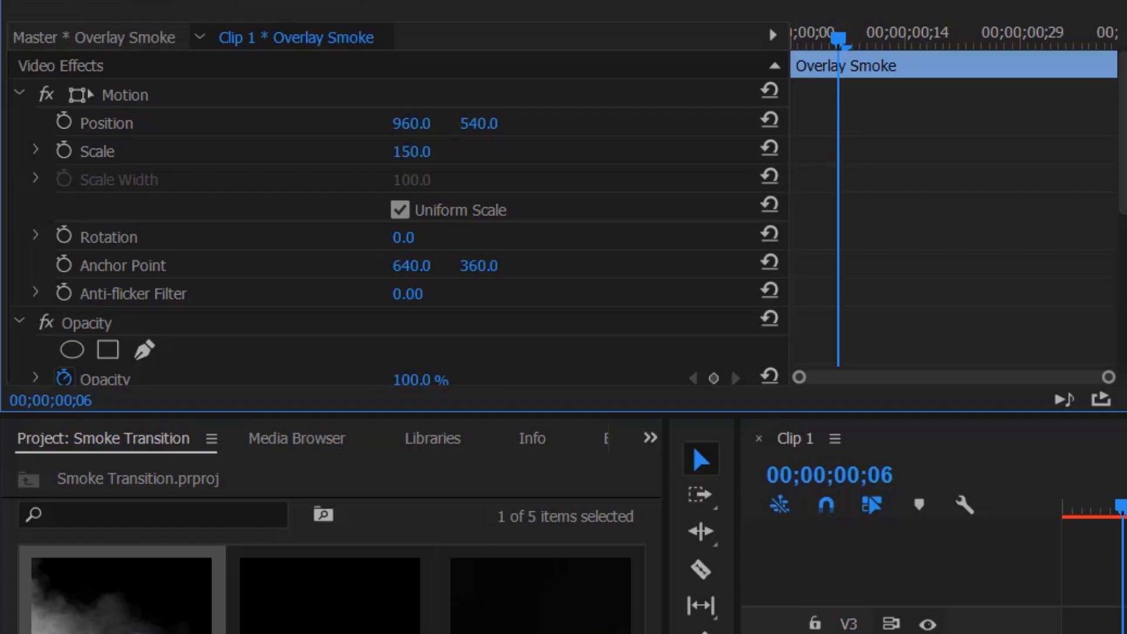
pyautogui.moveTo(1102, 563); pyautogui.dragTo(634, 367)
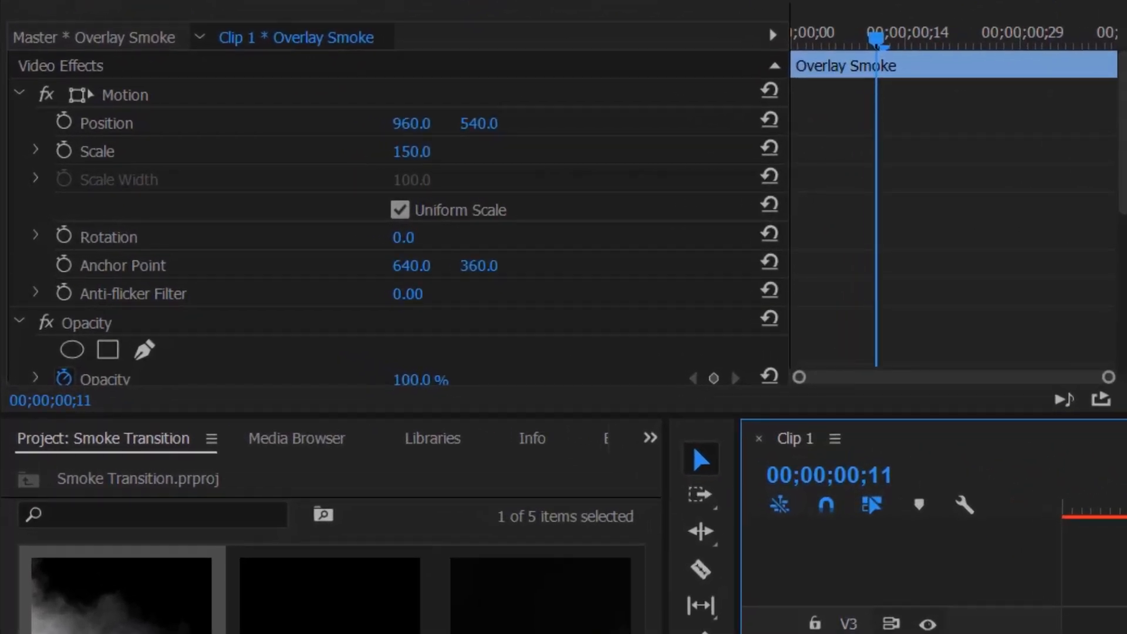
pyautogui.click(596, 347)
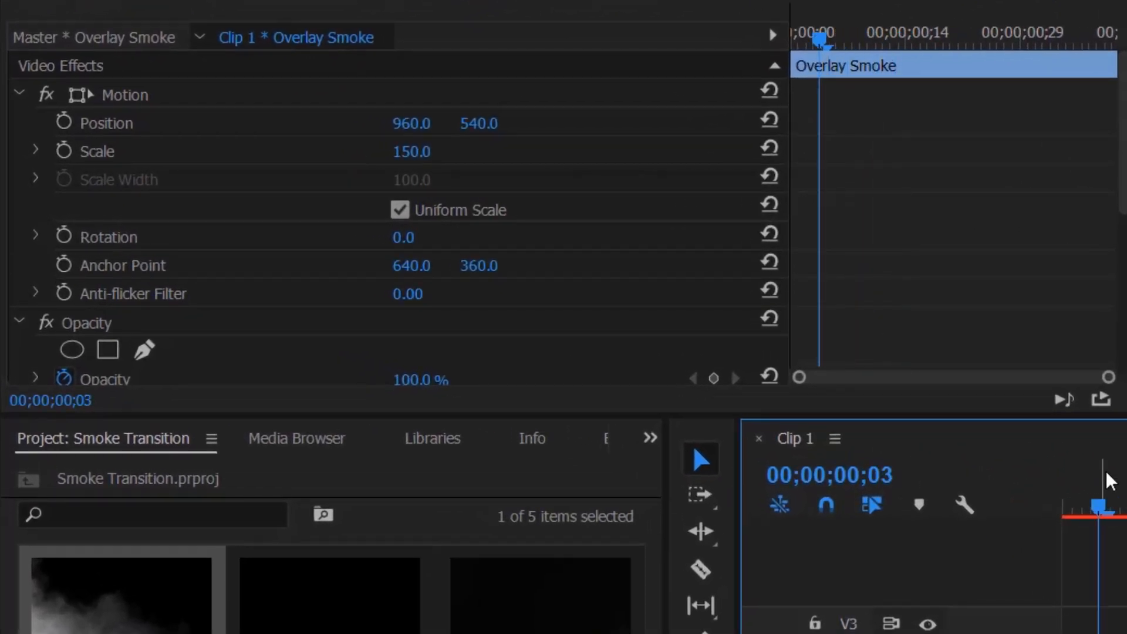
# Set the Overlay Smoke clip's blend mode to Screen.
pyautogui.scroll(-5, 566, 145)
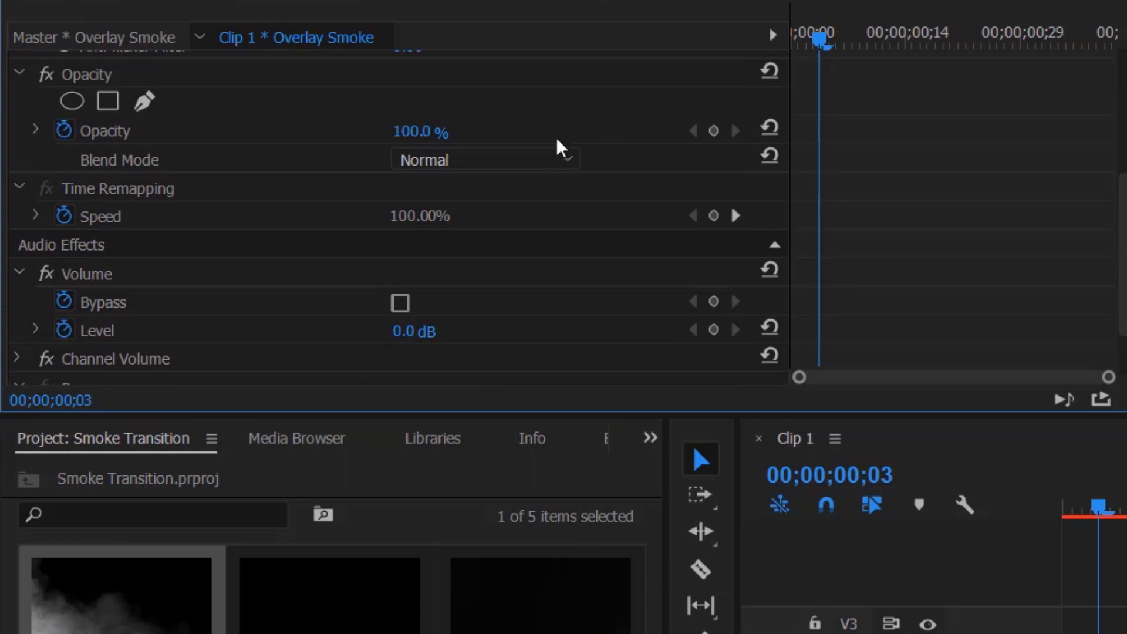
pyautogui.click(536, 158)
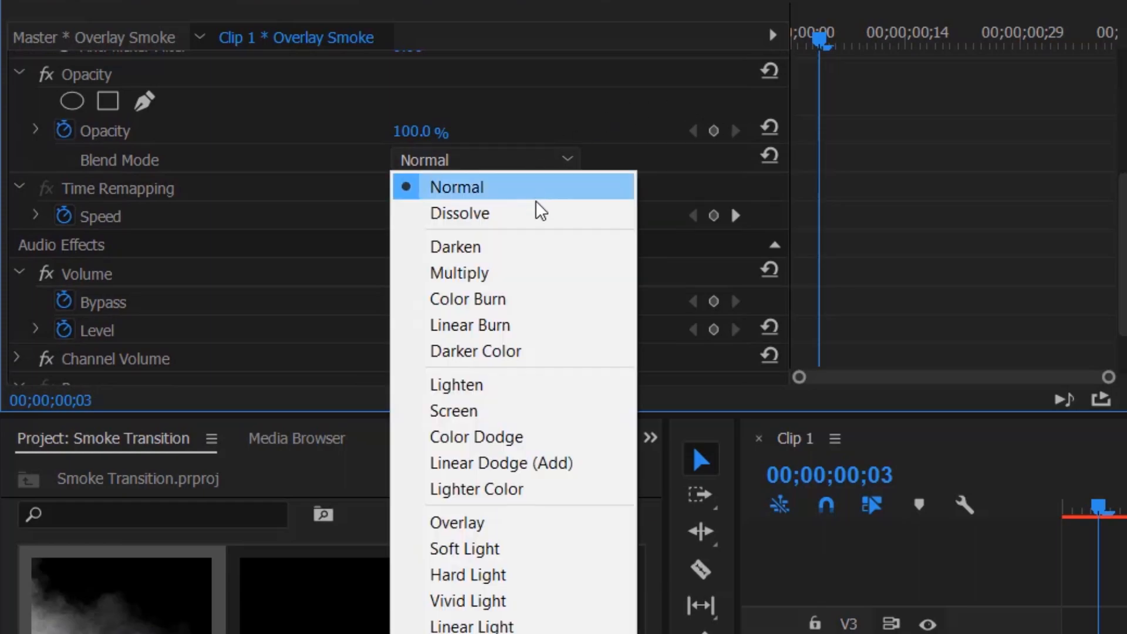
pyautogui.click(506, 411)
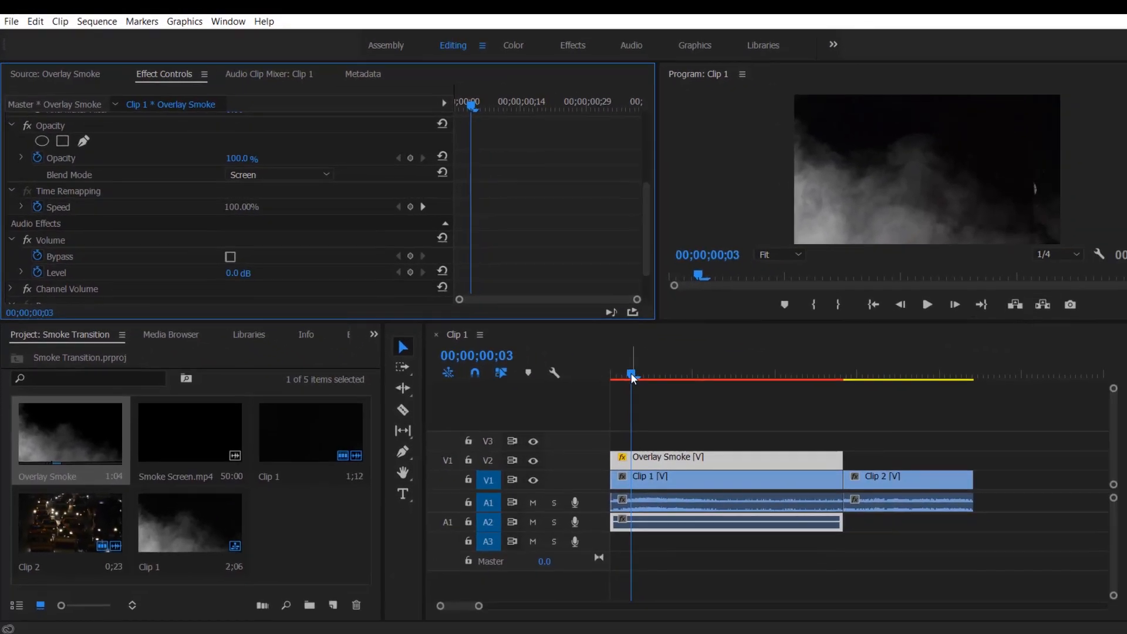
# Lower the Overlay Smoke clip's opacity to 28% and check it in the later part of Clip 1.
pyautogui.click(692, 368)
pyautogui.moveTo(695, 376)
pyautogui.mouseDown()
pyautogui.moveTo(742, 375)
pyautogui.moveTo(612, 368)
pyautogui.moveTo(727, 381)
pyautogui.moveTo(717, 376)
pyautogui.mouseUp()
pyautogui.moveTo(612, 228)
pyautogui.mouseDown()
pyautogui.moveTo(614, 273)
pyautogui.moveTo(609, 226)
pyautogui.mouseUp()
pyautogui.moveTo(240, 172); pyautogui.dragTo(197, 172)
pyautogui.moveTo(715, 364); pyautogui.dragTo(727, 387)
# Reverse the speed of the Overlay Smoke clip and review it near the end of Clip 1.
pyautogui.rightClick(690, 449)
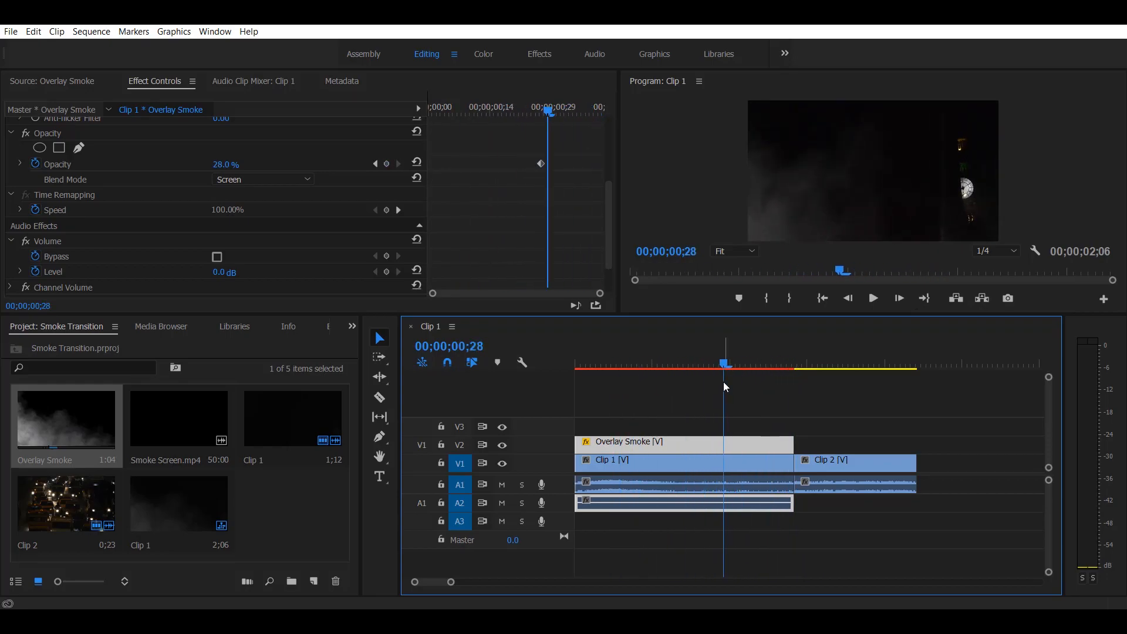
pyautogui.rightClick(728, 443)
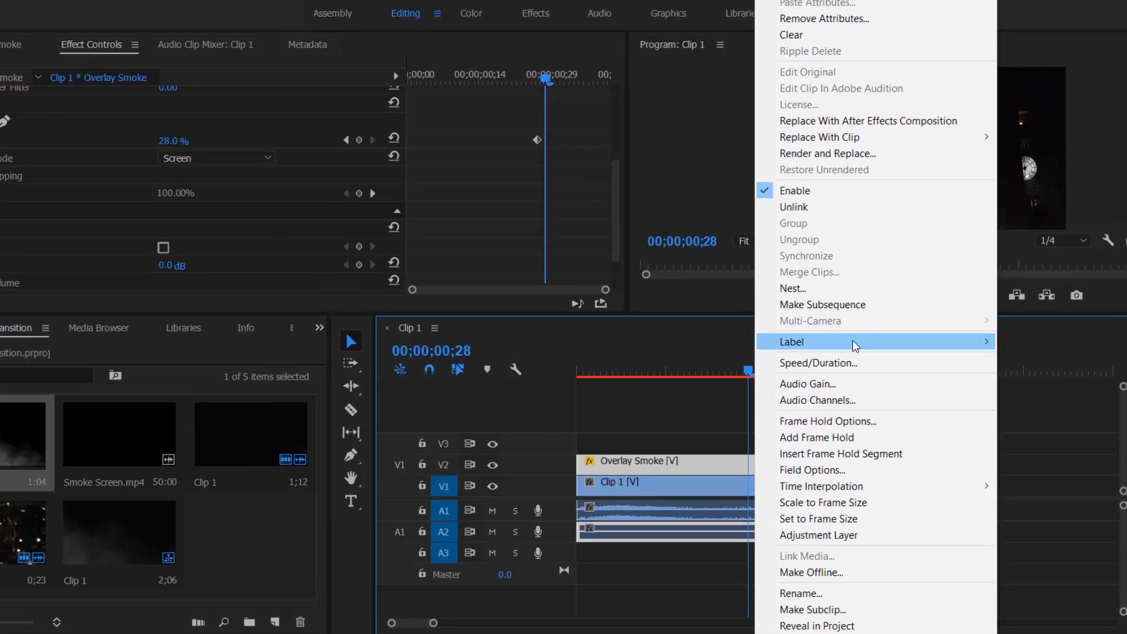
pyautogui.click(784, 356)
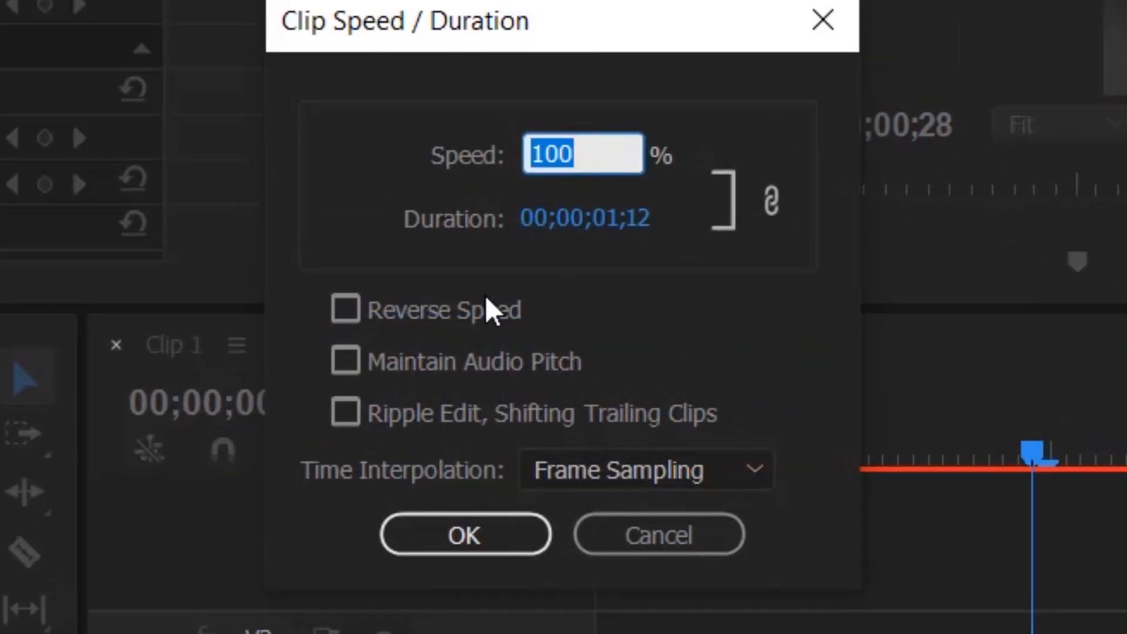
pyautogui.click(468, 320)
pyautogui.click(515, 532)
pyautogui.moveTo(751, 455); pyautogui.dragTo(1017, 467)
pyautogui.moveTo(722, 368); pyautogui.dragTo(783, 369)
# Mark a range of Smoke Screen.mp4 ending at 00:00:18:02 and place it on V3, starting just before Clip 1 ends.
pyautogui.doubleClick(184, 419)
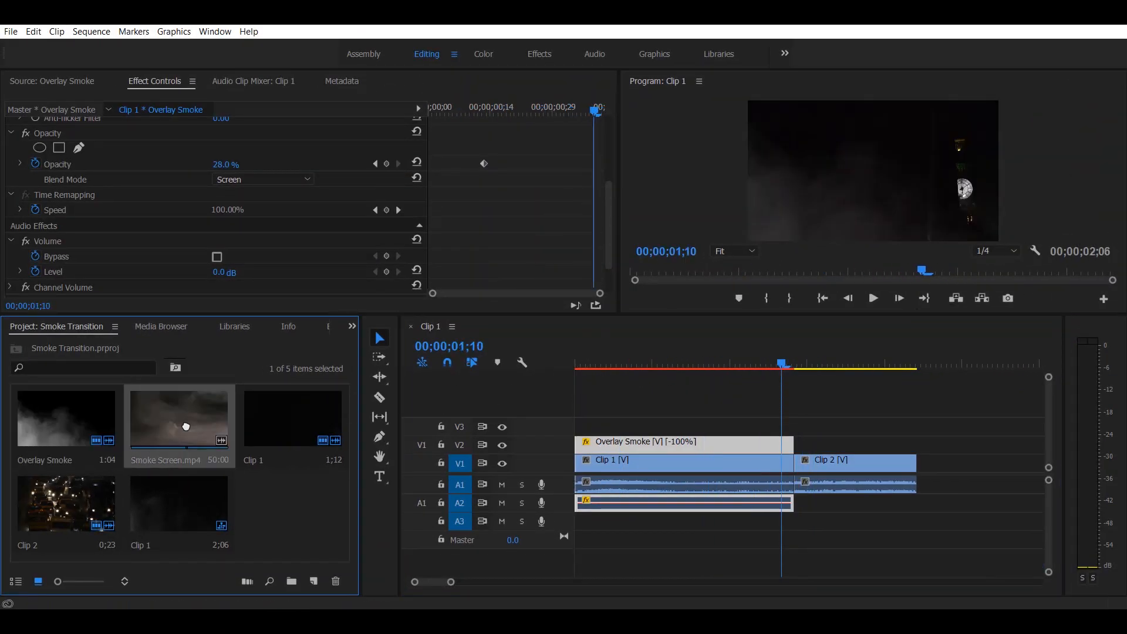
pyautogui.moveTo(348, 273)
pyautogui.mouseDown()
pyautogui.moveTo(126, 276)
pyautogui.moveTo(438, 287)
pyautogui.moveTo(124, 295)
pyautogui.moveTo(202, 292)
pyautogui.moveTo(148, 292)
pyautogui.moveTo(188, 272)
pyautogui.moveTo(224, 273)
pyautogui.mouseUp()
pyautogui.click(200, 298)
pyautogui.click(235, 298)
pyautogui.moveTo(664, 290); pyautogui.dragTo(770, 426)
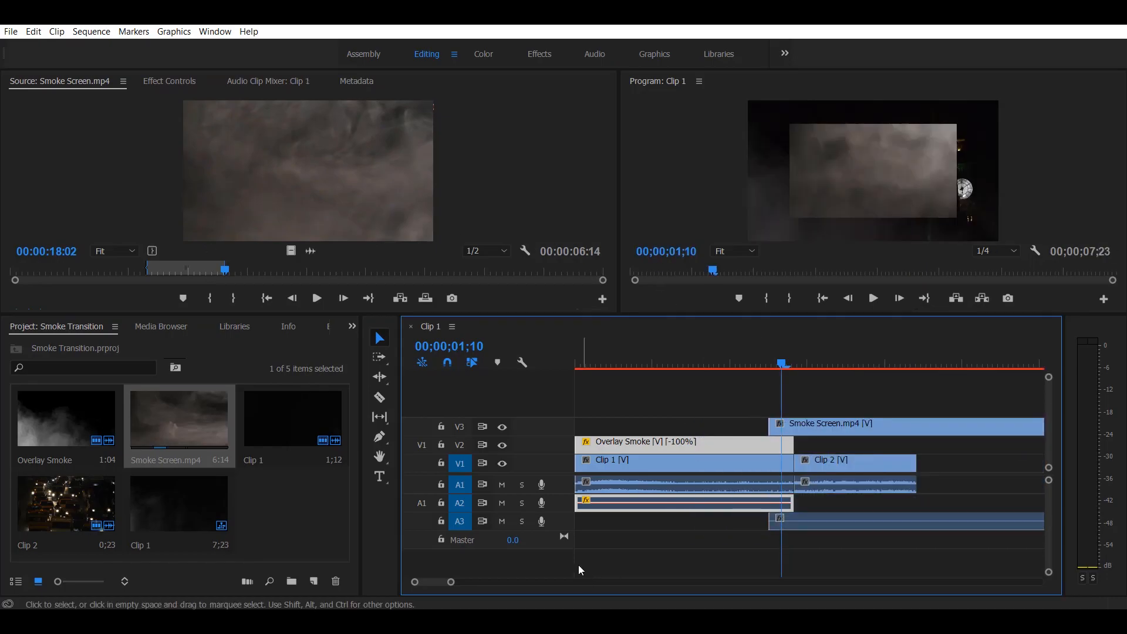
# Speed up the Smoke Screen.mp4 clip on V3 to 800%.
pyautogui.moveTo(453, 589)
pyautogui.mouseDown()
pyautogui.moveTo(629, 604)
pyautogui.moveTo(455, 584)
pyautogui.mouseUp()
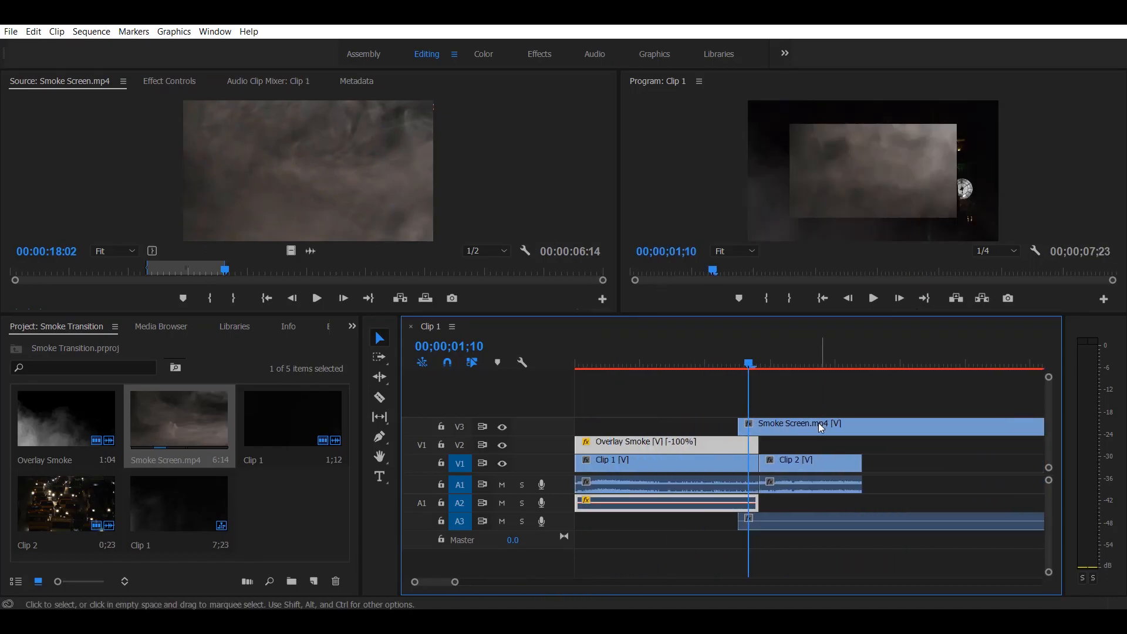
pyautogui.rightClick(820, 428)
pyautogui.click(873, 357)
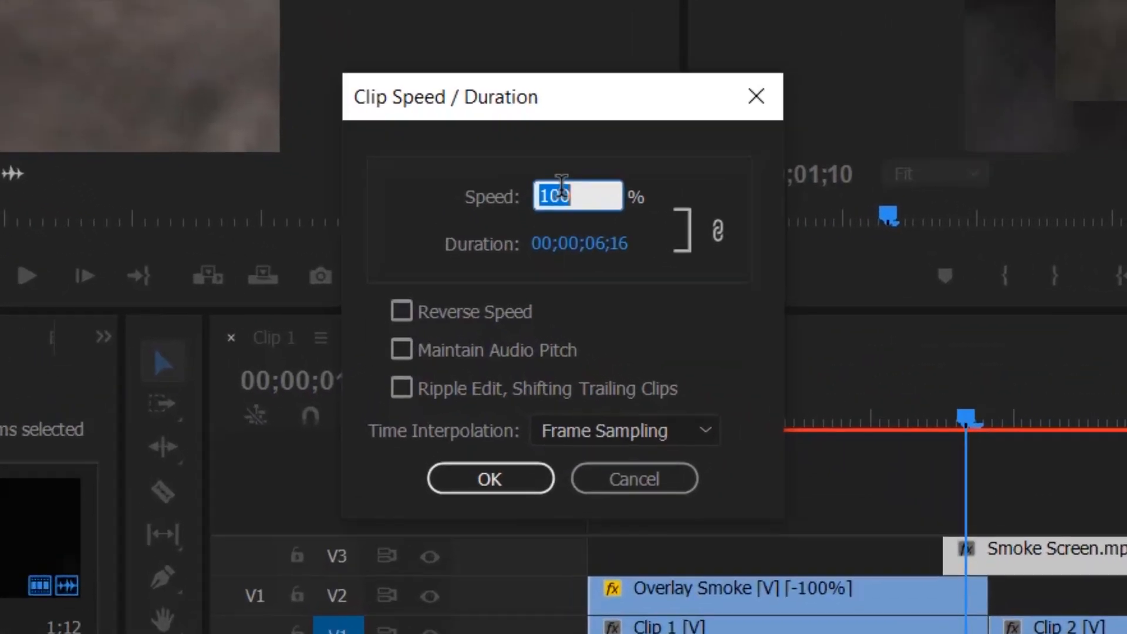
pyautogui.write('8000')
pyautogui.press('Return')
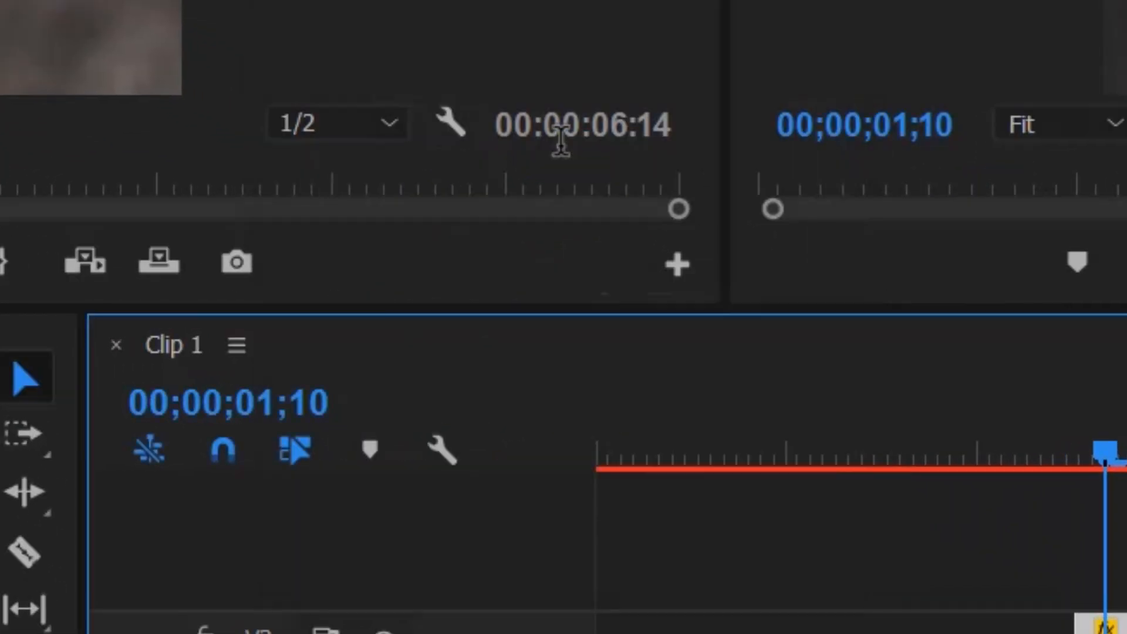
# Split the Smoke Screen.mp4 clip at 00;00;01;12, where Clip 1 meets Clip 2, and again near 00;00;01;27.
pyautogui.moveTo(1104, 457); pyautogui.dragTo(764, 361)
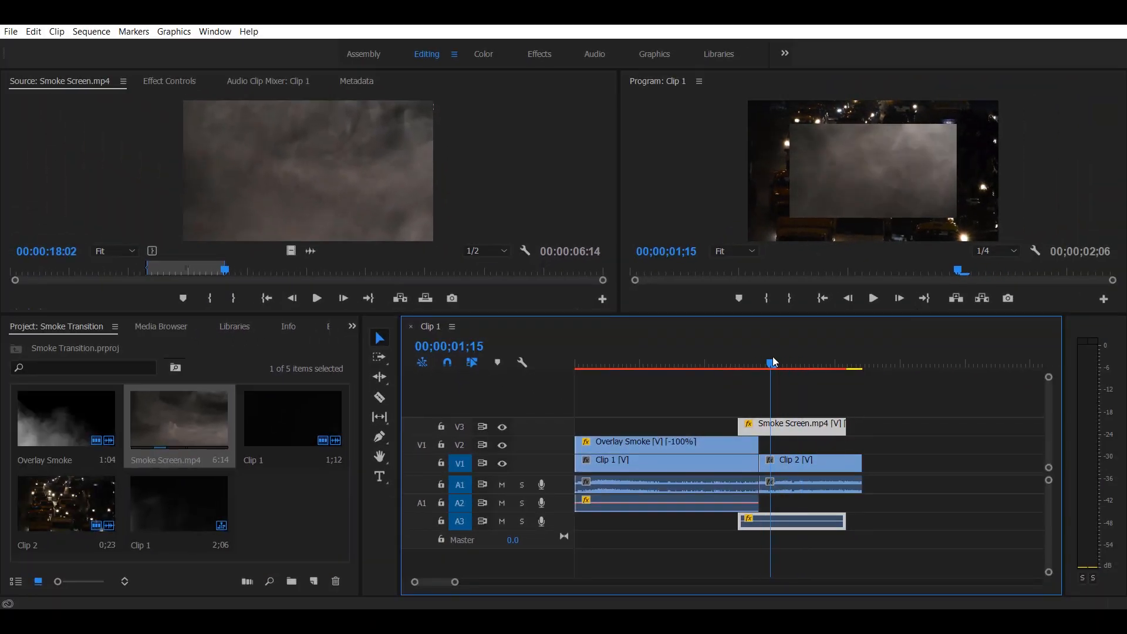
pyautogui.press('c')
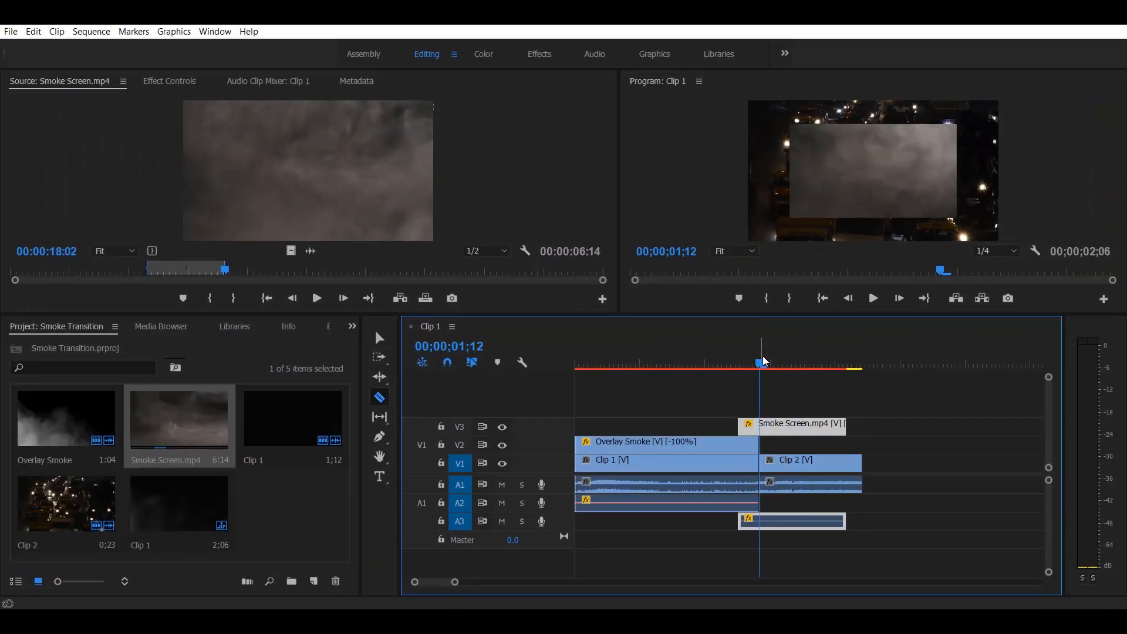
pyautogui.click(769, 423)
pyautogui.moveTo(761, 363); pyautogui.dragTo(825, 381)
pyautogui.click(821, 428)
# Delete the trailing Smoke Screen.mp4 piece and move the longer remaining piece earlier so it straddles the cut between Clip 1 and Clip 2.
pyautogui.press('v')
pyautogui.click(833, 425)
pyautogui.press('Delete')
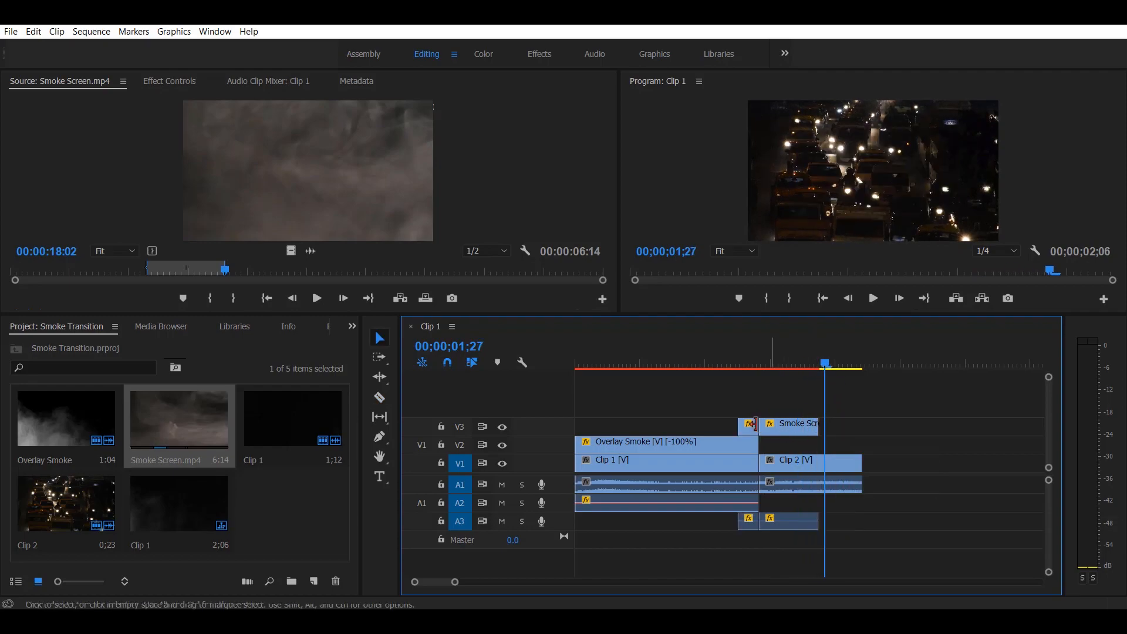
pyautogui.moveTo(782, 430); pyautogui.dragTo(755, 429)
pyautogui.moveTo(760, 363)
pyautogui.mouseDown()
pyautogui.moveTo(747, 364)
pyautogui.moveTo(780, 364)
pyautogui.moveTo(749, 363)
pyautogui.mouseUp()
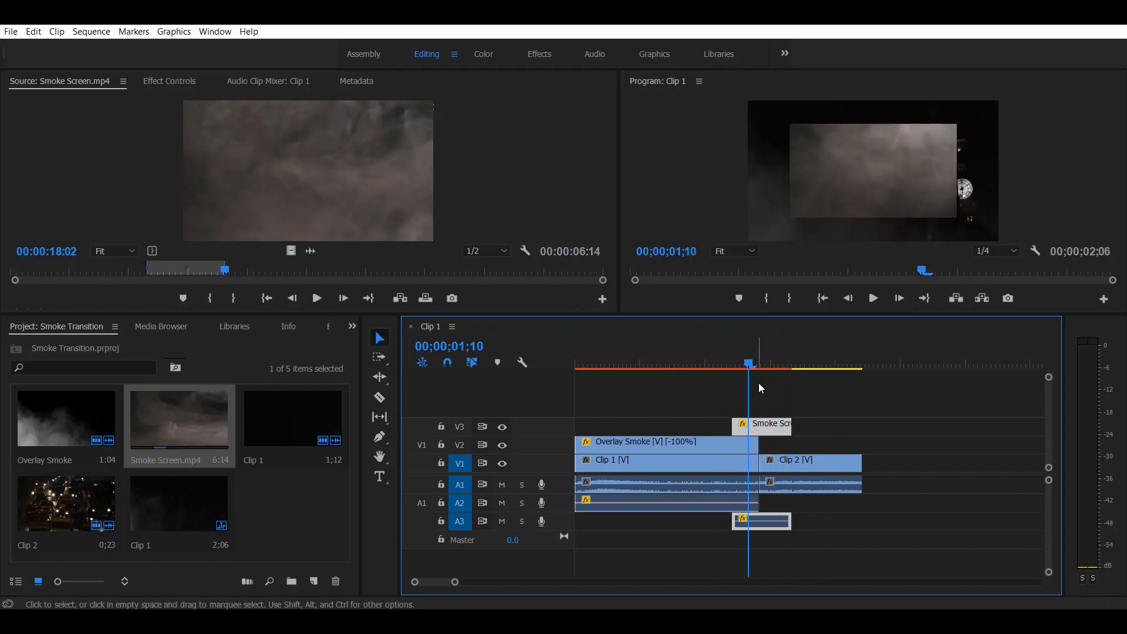
# Scale the Smoke Screen.mp4 clip on V3 to 150 so the smoke fills the frame.
pyautogui.click(175, 77)
pyautogui.moveTo(603, 142); pyautogui.dragTo(608, 157)
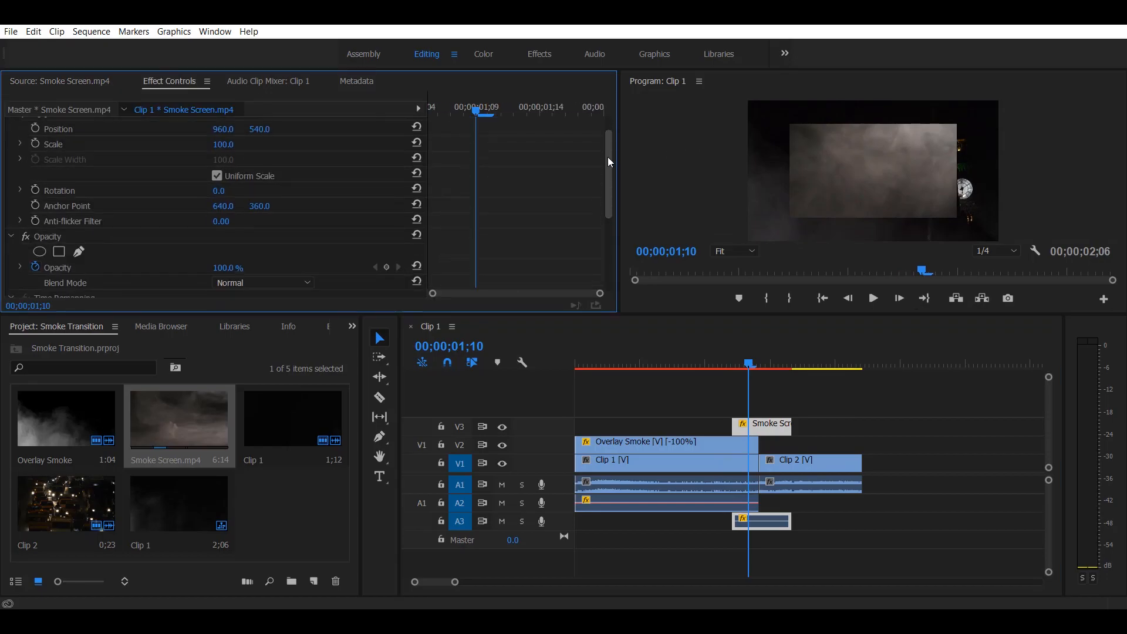
pyautogui.click(226, 144)
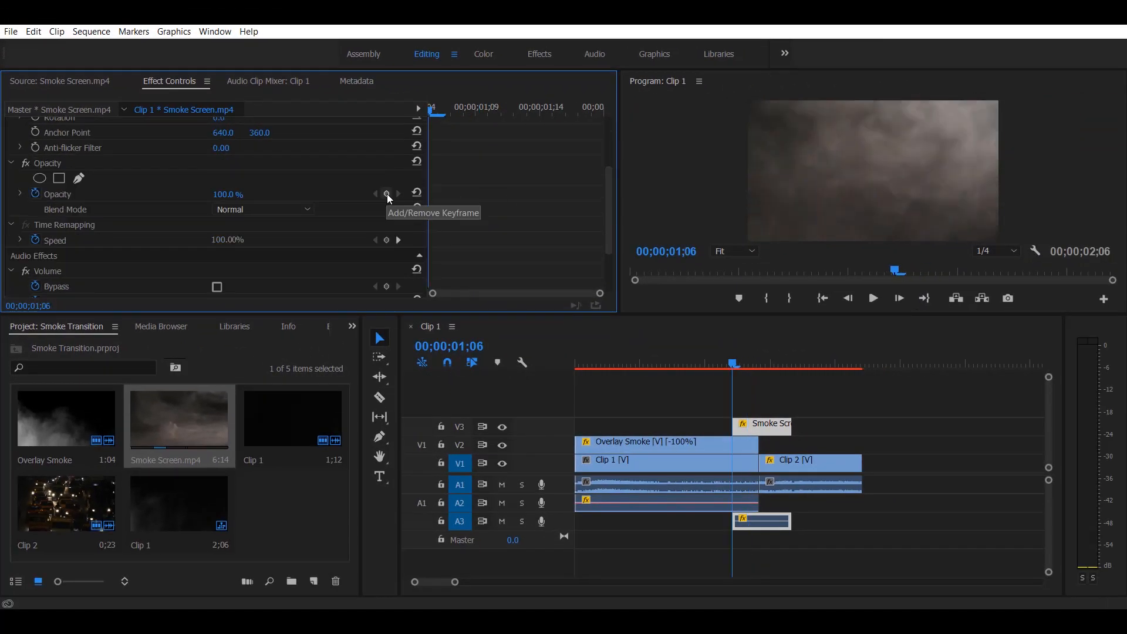
# Fade in the Smoke Screen.mp4 clip with opacity keyframes of 0% at 00;00;01;06 and 100% at 00;00;01;11.
pyautogui.click(606, 353)
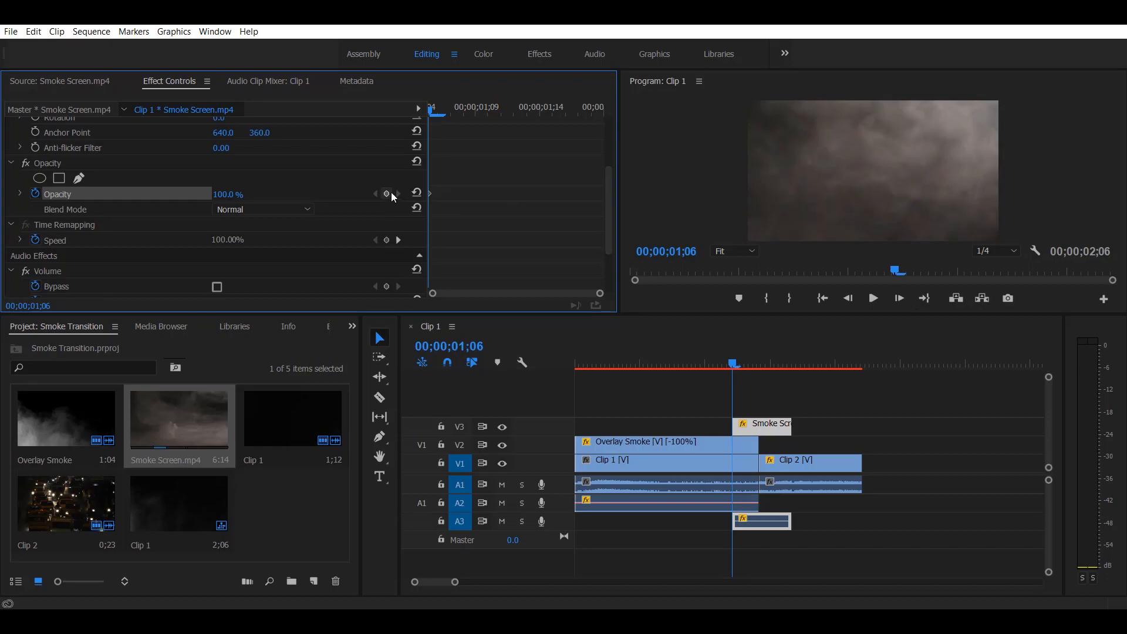
pyautogui.moveTo(437, 110); pyautogui.dragTo(476, 120)
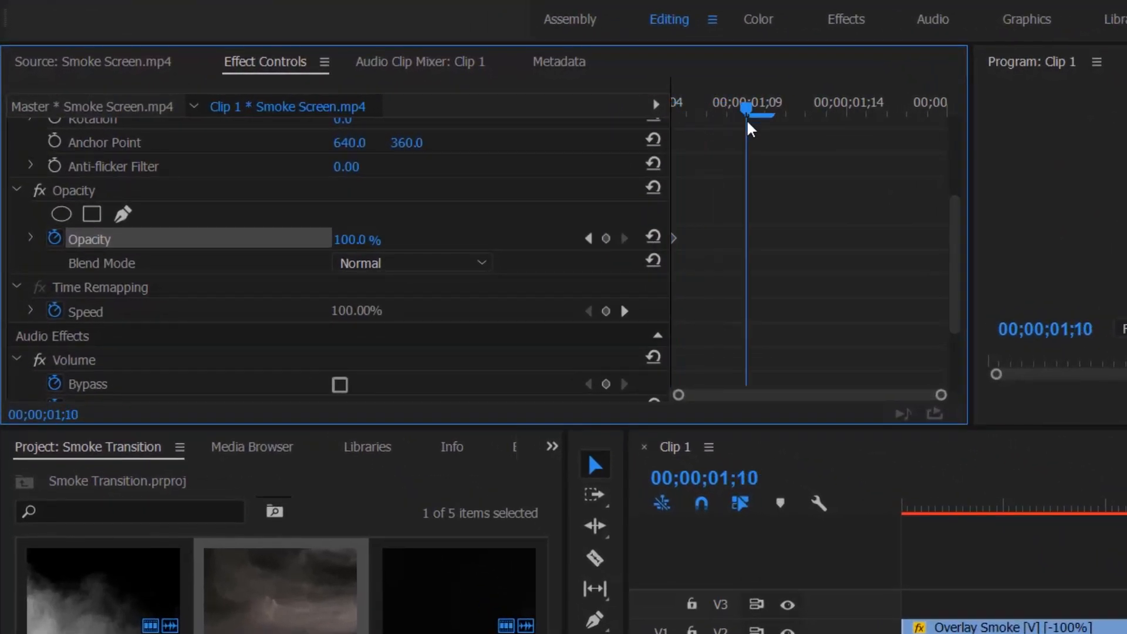
pyautogui.moveTo(751, 128); pyautogui.dragTo(646, 109)
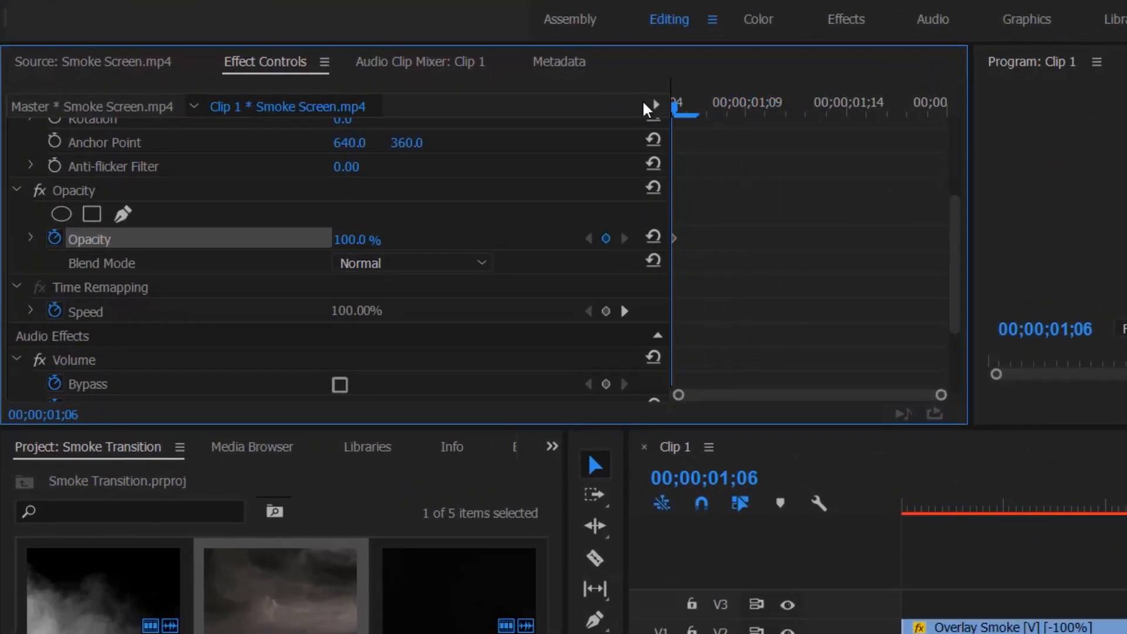
pyautogui.click(345, 241)
pyautogui.write('0')
pyautogui.press('Return')
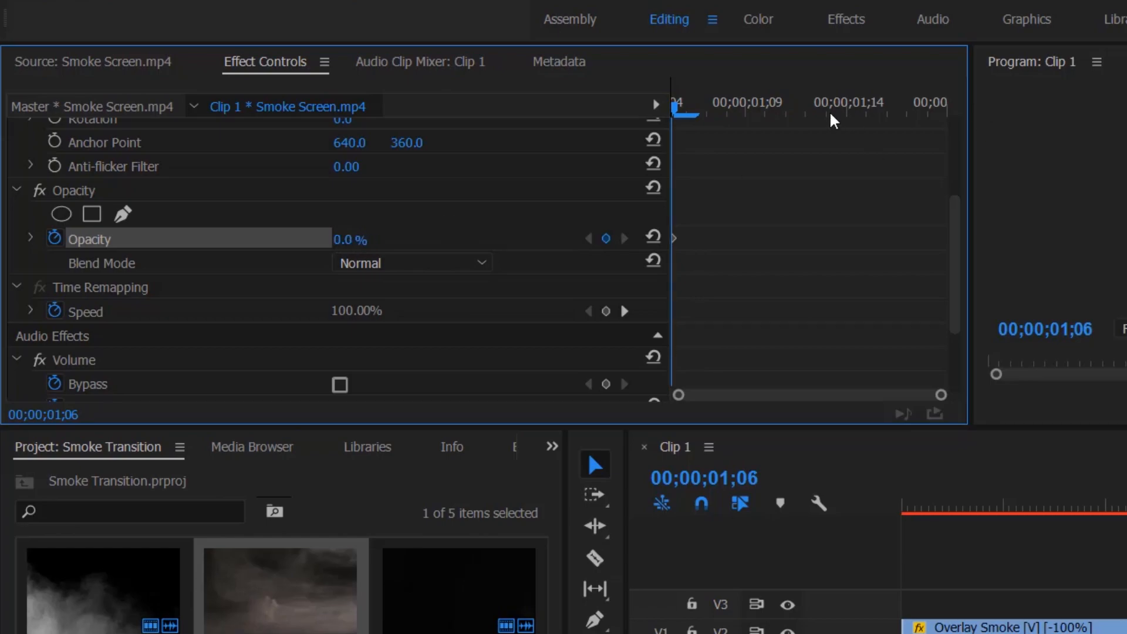
pyautogui.moveTo(674, 107); pyautogui.dragTo(782, 112)
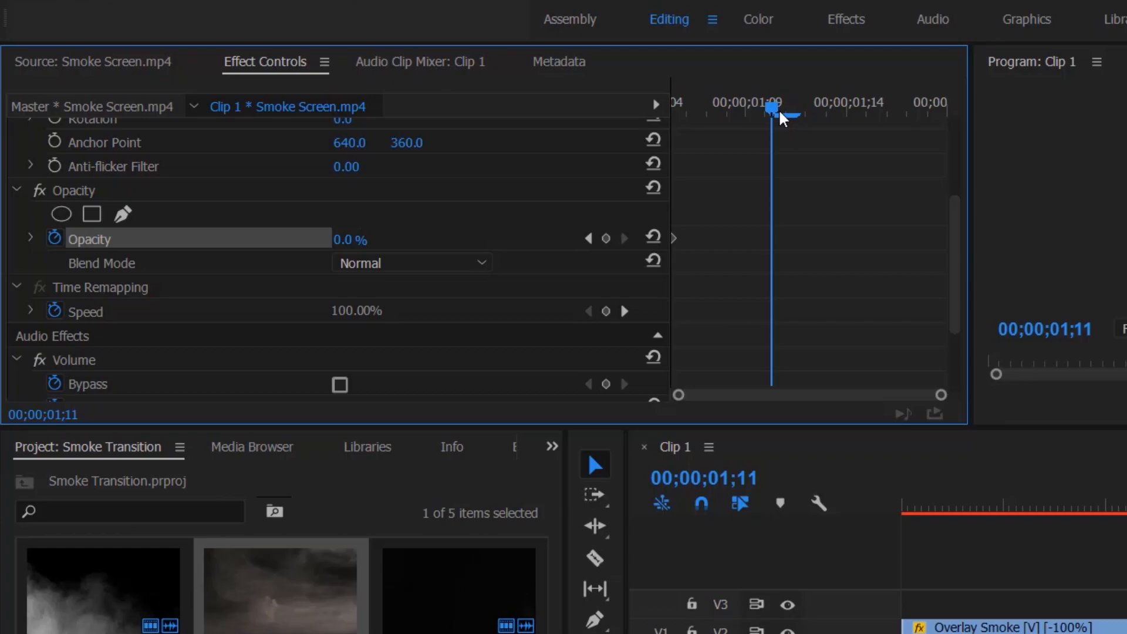
pyautogui.write('100')
pyautogui.press('Return')
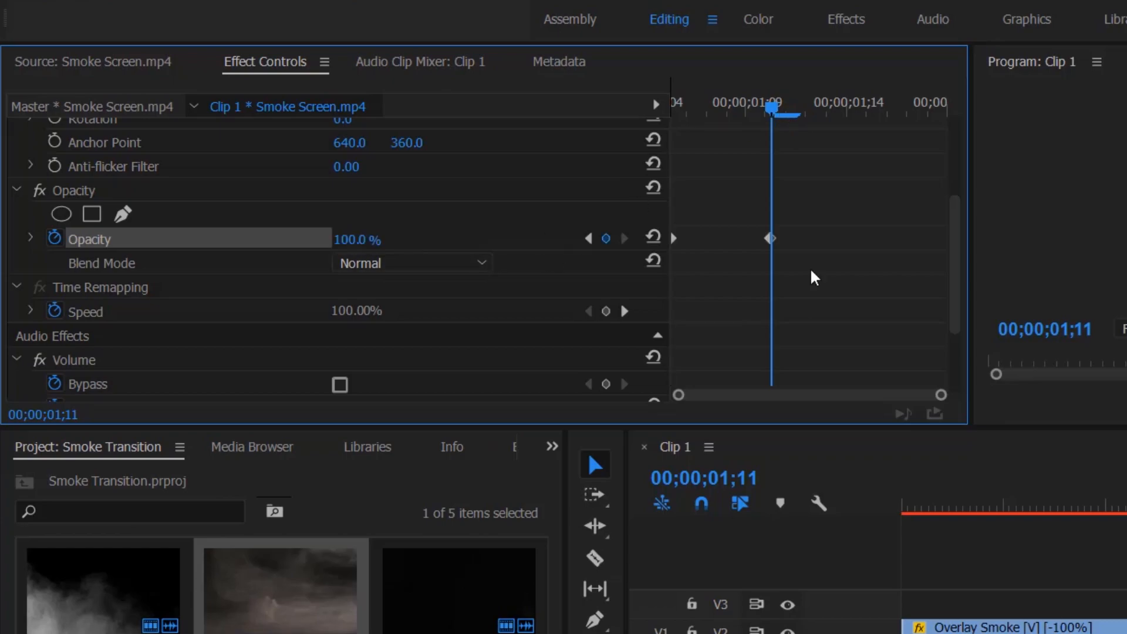
# Fade out the Smoke Screen.mp4 clip with opacity keyframes of 100% at 00;00;01;13 and 0% at 00;00;01;17, and play the transition.
pyautogui.moveTo(773, 109); pyautogui.dragTo(816, 117)
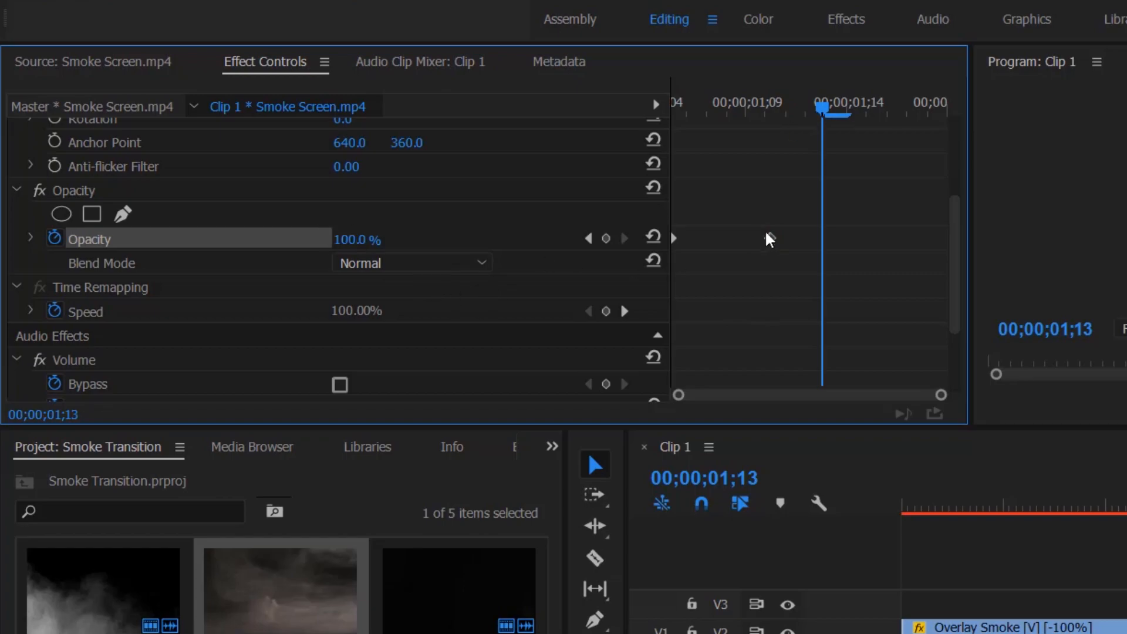
pyautogui.moveTo(827, 120); pyautogui.dragTo(813, 116)
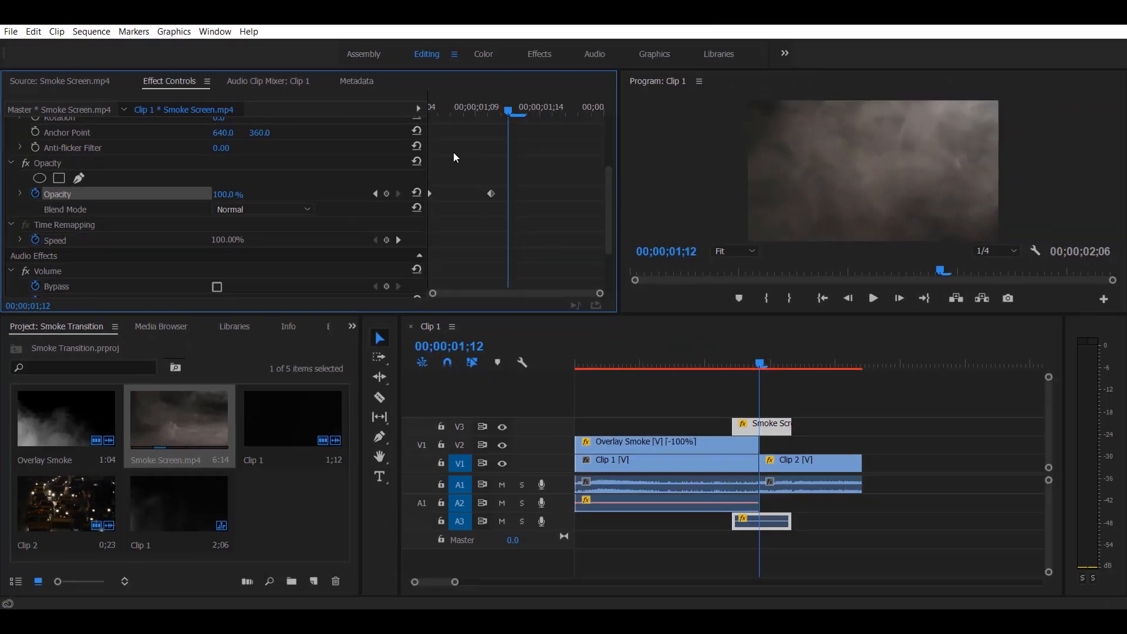
pyautogui.click(520, 107)
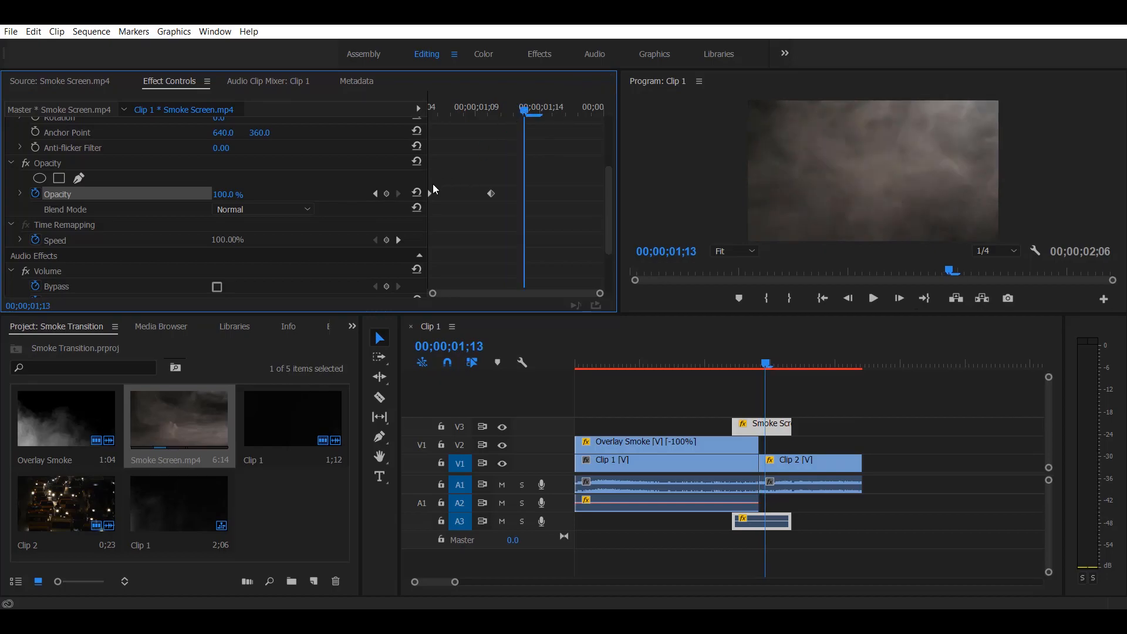
pyautogui.moveTo(538, 109); pyautogui.dragTo(575, 112)
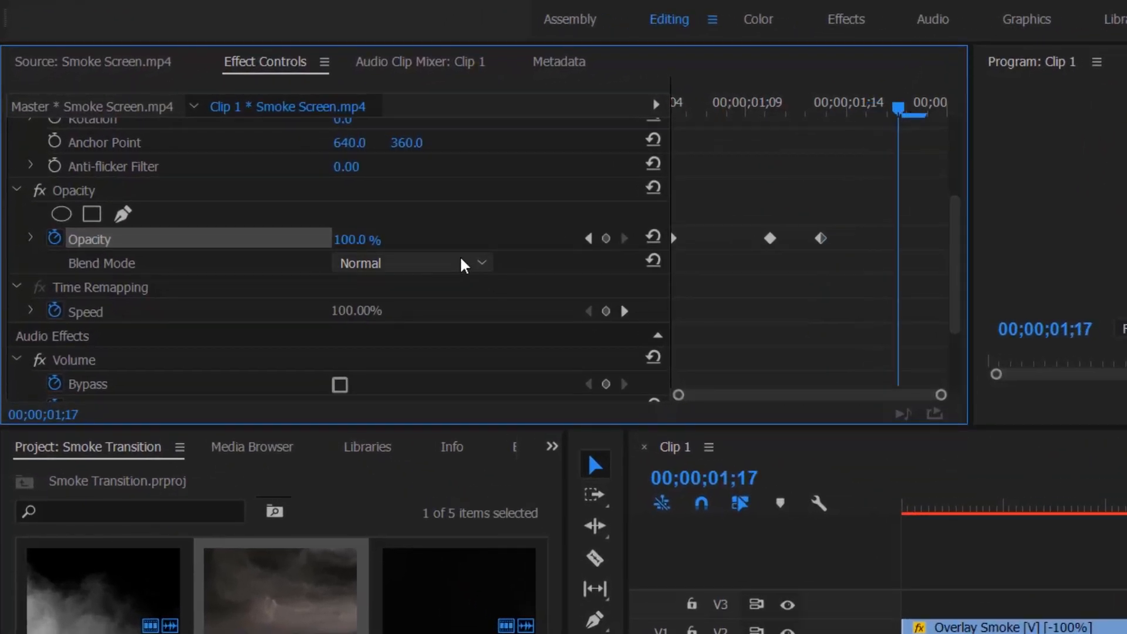
pyautogui.moveTo(365, 240); pyautogui.dragTo(265, 240)
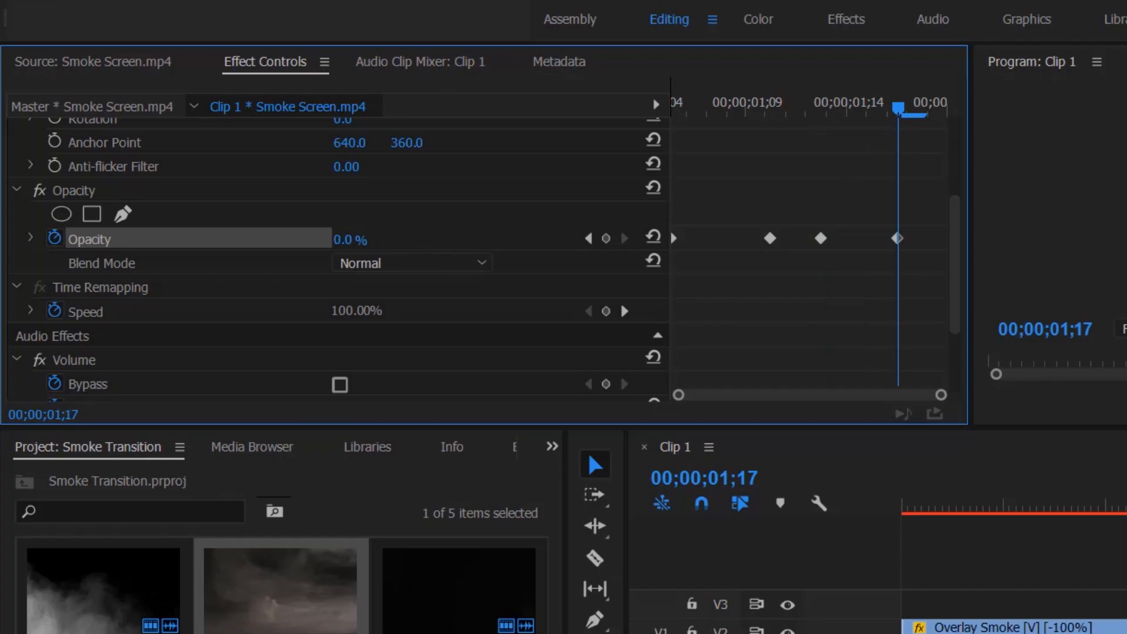
pyautogui.click(1120, 503)
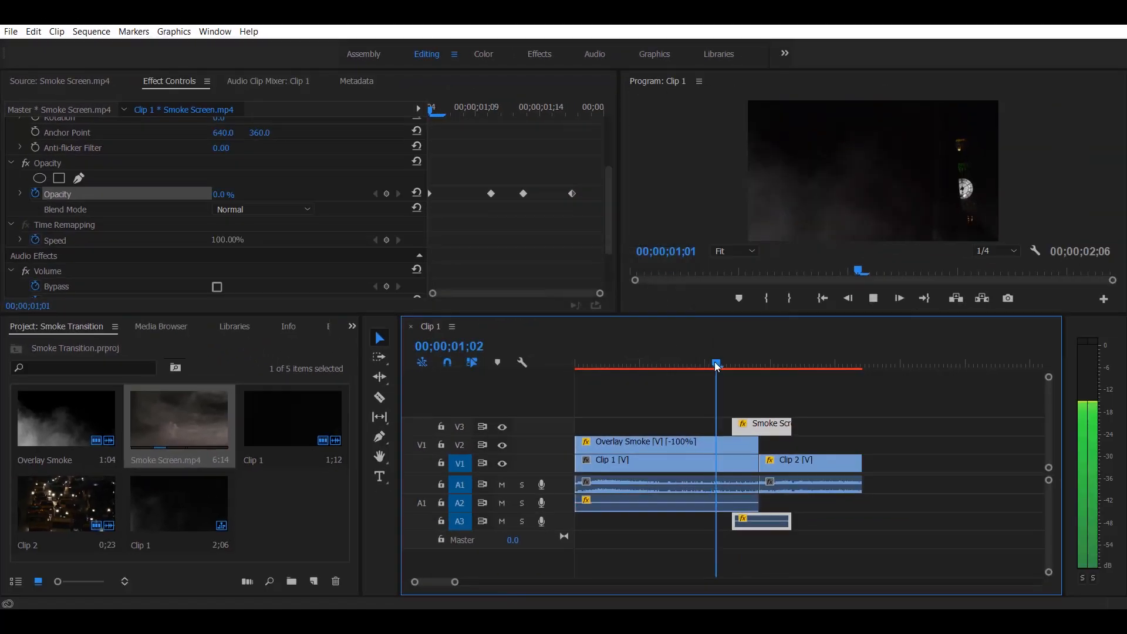
pyautogui.press('space')
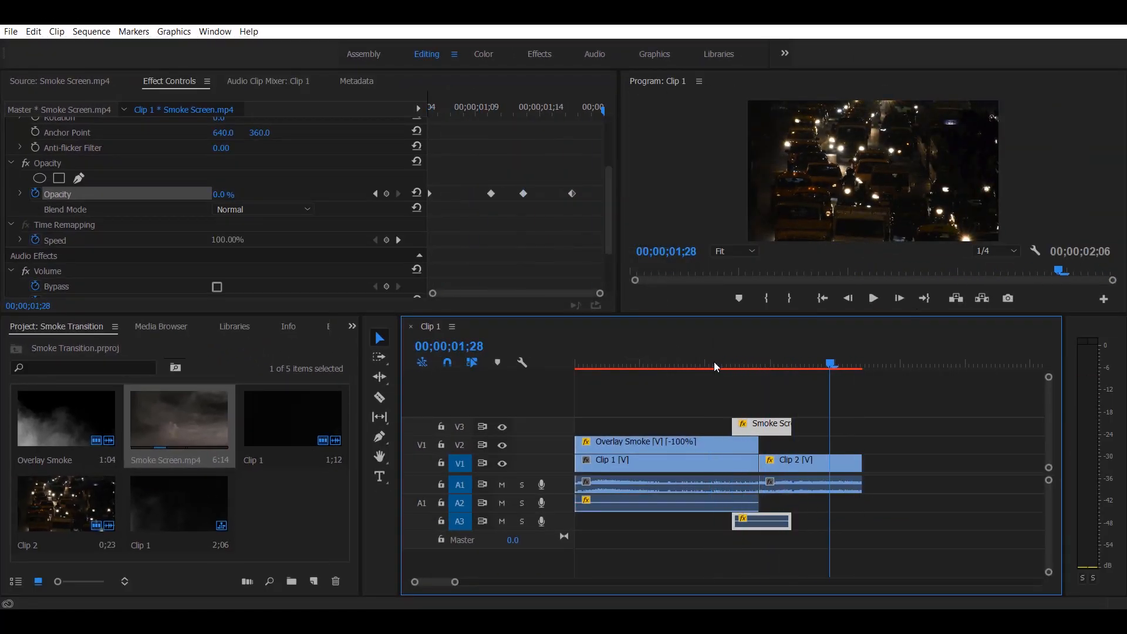
# Extend the Smoke Screen.mp4 clip to about 00;00;01;27 and respace its last two opacity keyframes so the fade-out finishes near the clip's end.
pyautogui.moveTo(599, 293); pyautogui.dragTo(568, 296)
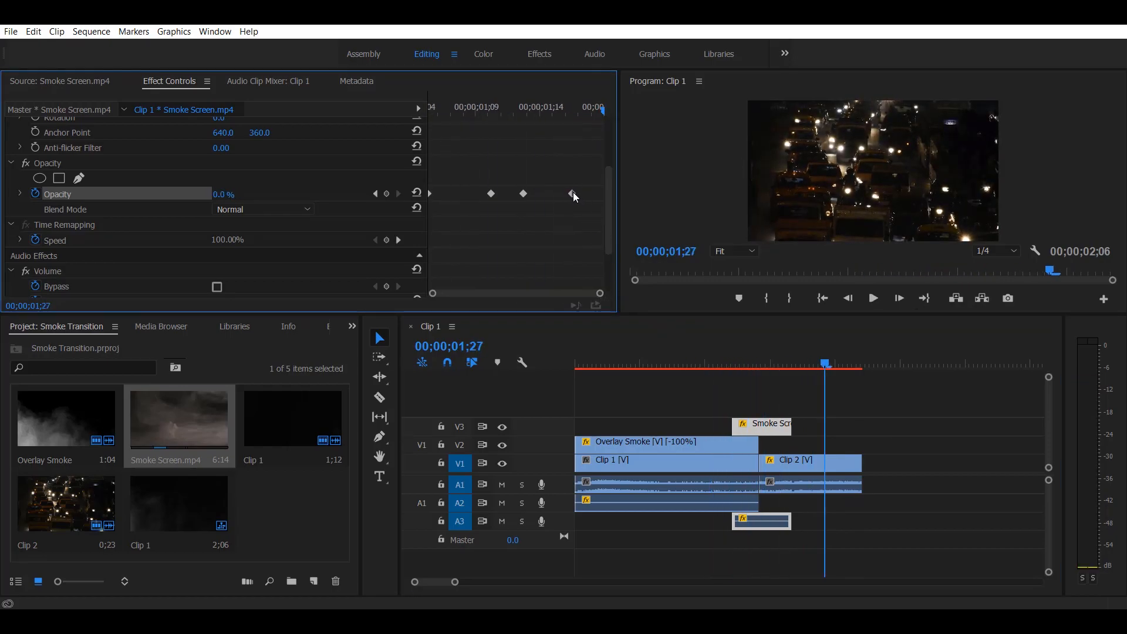
pyautogui.moveTo(573, 194); pyautogui.dragTo(605, 194)
pyautogui.moveTo(524, 193); pyautogui.dragTo(567, 193)
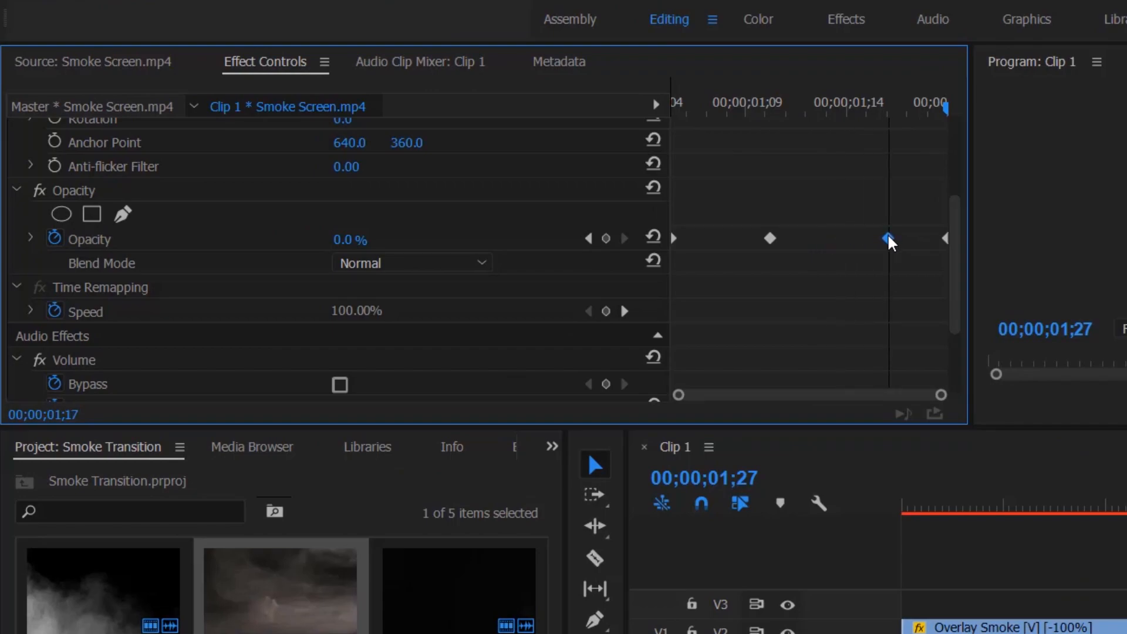
pyautogui.moveTo(888, 238); pyautogui.dragTo(852, 238)
pyautogui.click(1119, 505)
pyautogui.moveTo(852, 239); pyautogui.dragTo(882, 256)
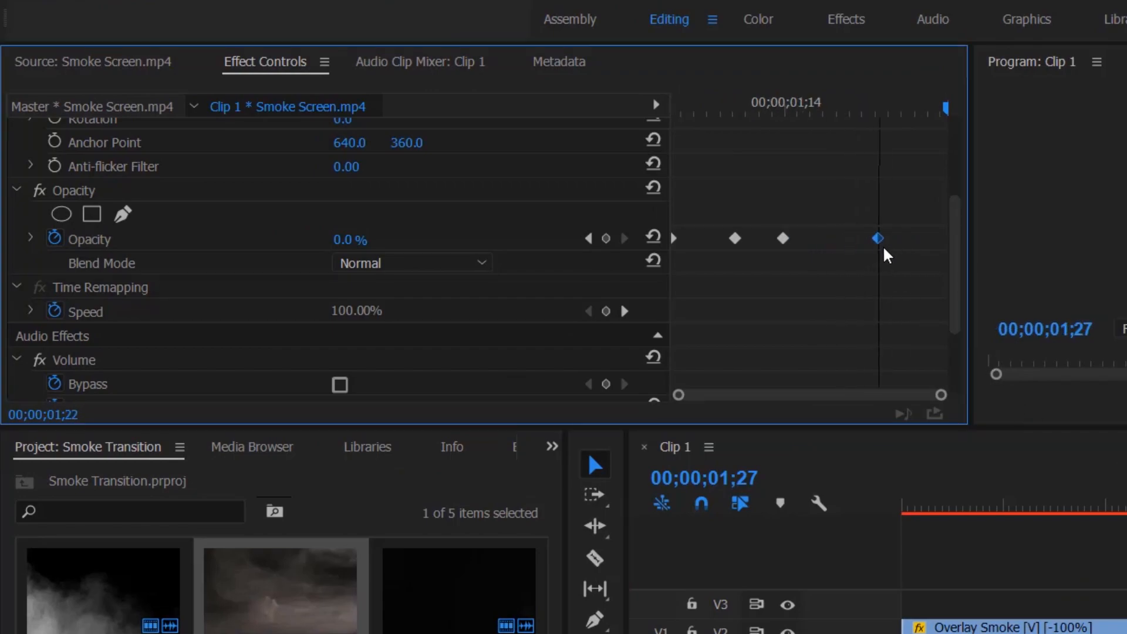
pyautogui.moveTo(1107, 505); pyautogui.dragTo(1126, 496)
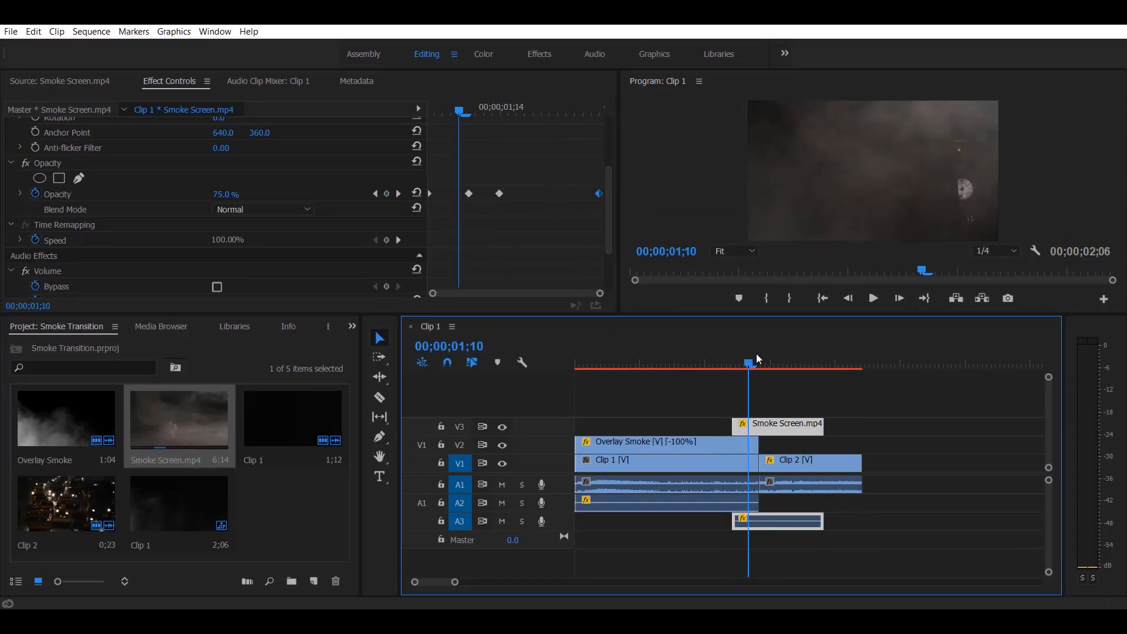
pyautogui.moveTo(757, 358); pyautogui.dragTo(788, 371)
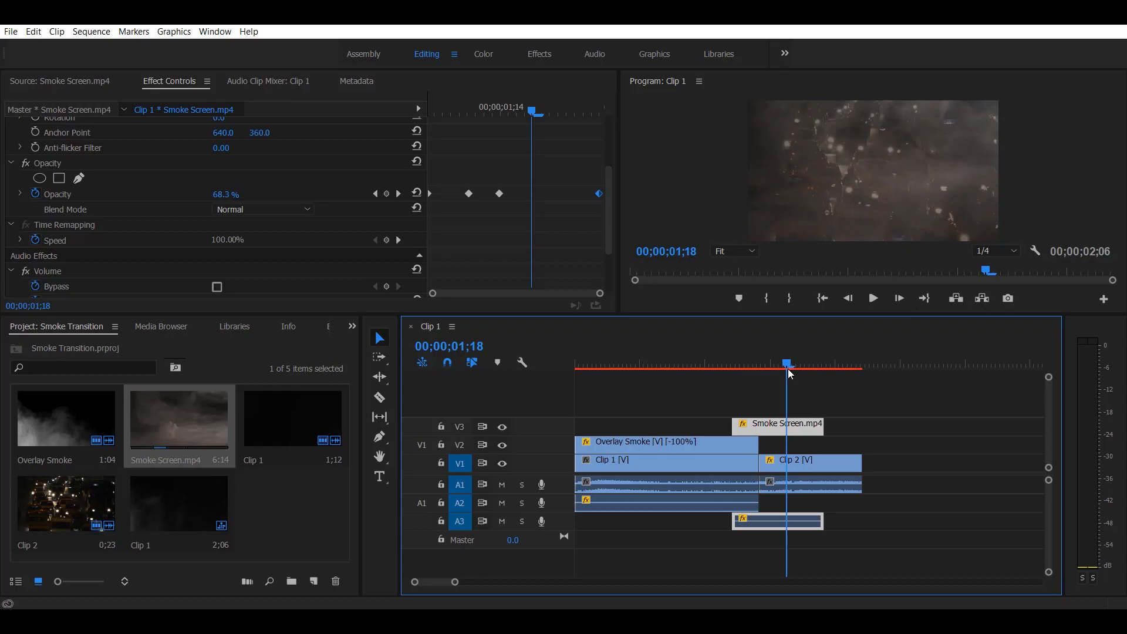
pyautogui.moveTo(788, 369); pyautogui.dragTo(797, 400)
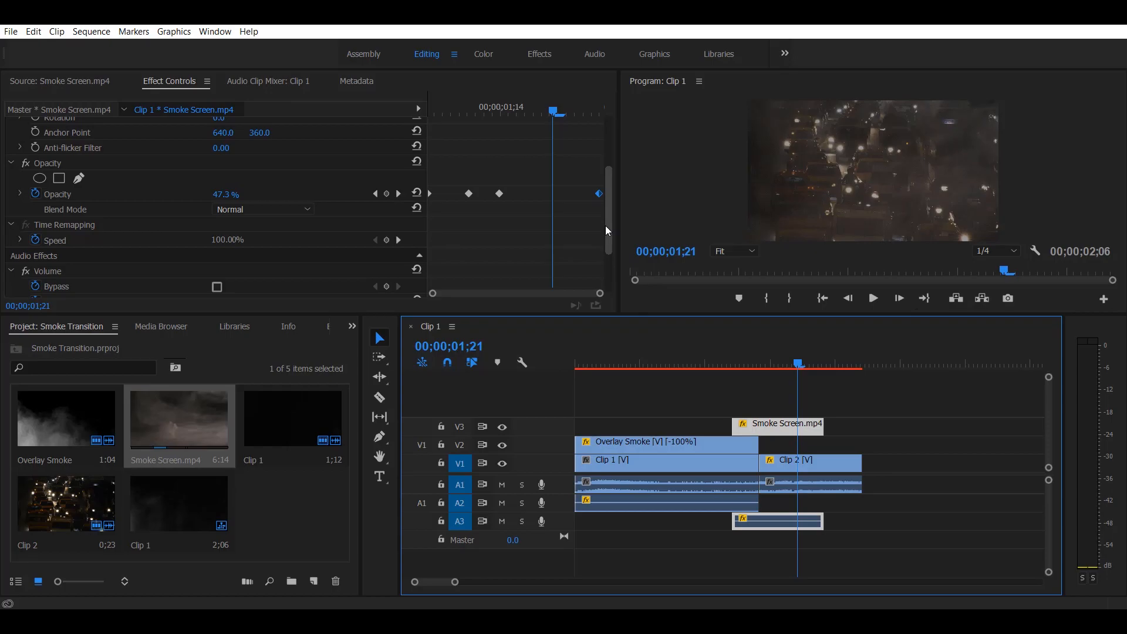
# Find the Horizontal Flip effect and apply it to the Smoke Screen.mp4 clip on V3.
pyautogui.moveTo(799, 362); pyautogui.dragTo(755, 364)
pyautogui.click(330, 327)
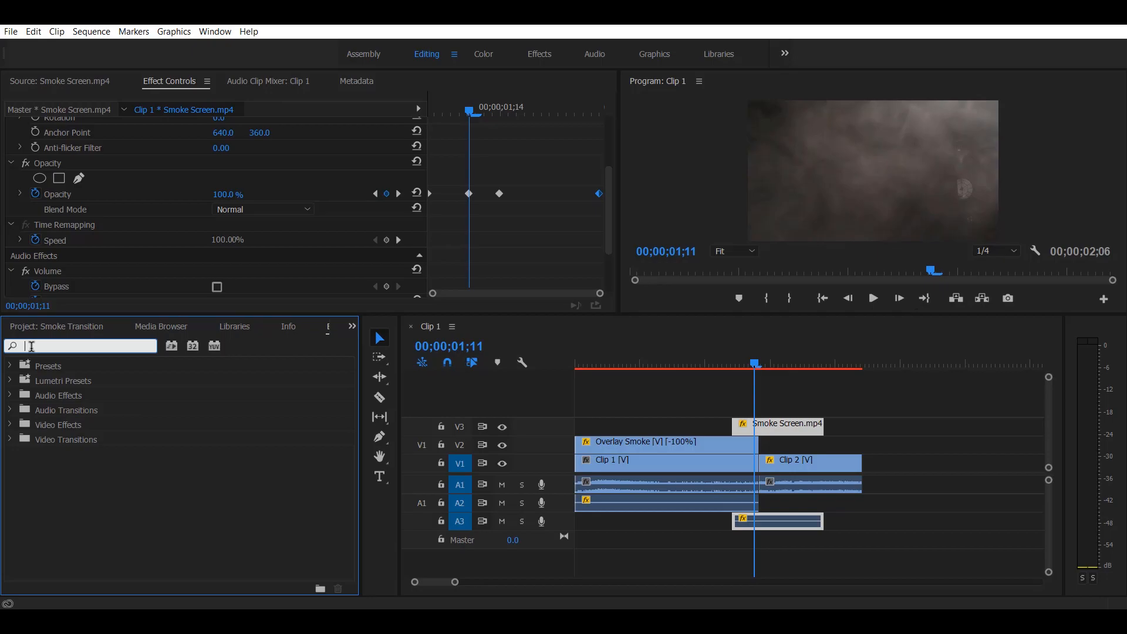
pyautogui.write('hor')
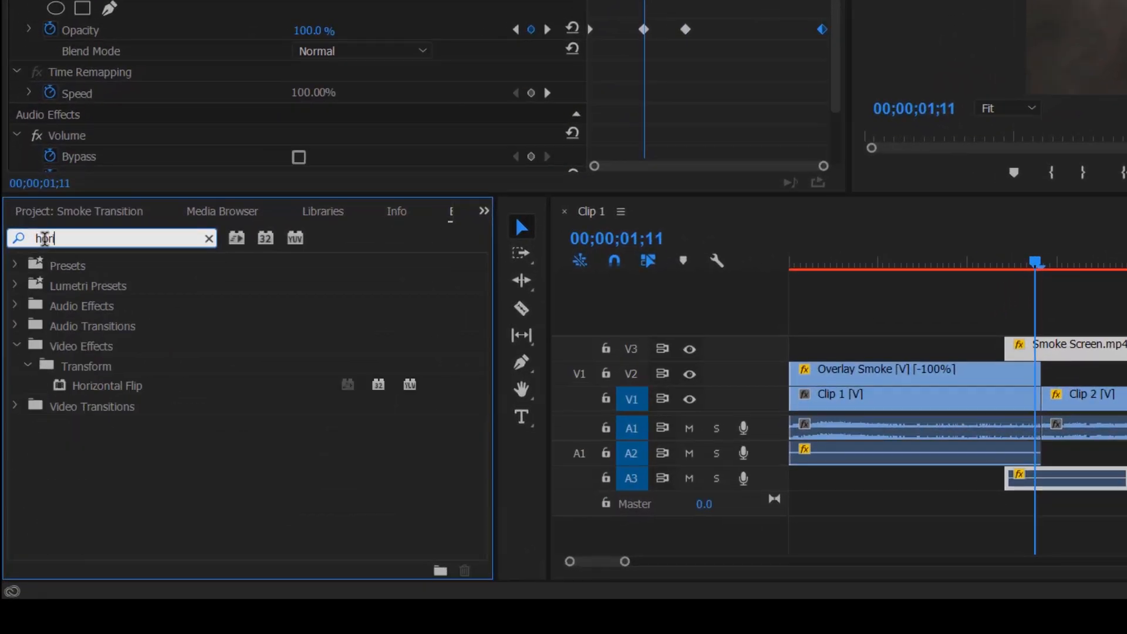
pyautogui.write('i')
pyautogui.click(87, 385)
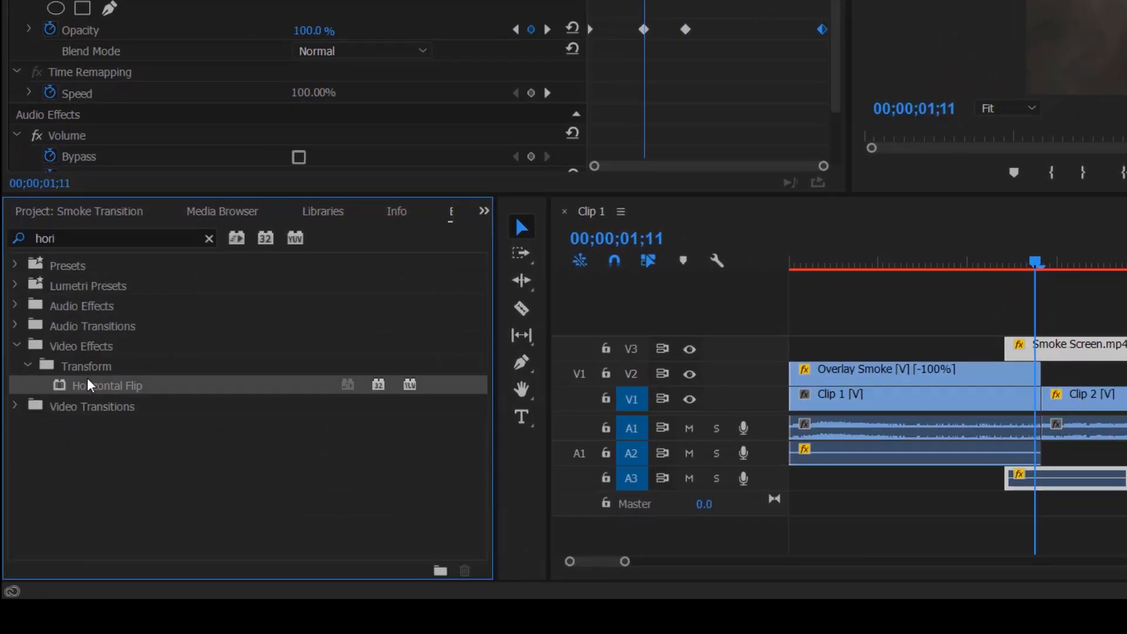
pyautogui.moveTo(1065, 348); pyautogui.dragTo(1065, 348)
pyautogui.moveTo(1039, 262)
pyautogui.mouseDown()
pyautogui.moveTo(1009, 259)
pyautogui.moveTo(1083, 265)
pyautogui.moveTo(1042, 259)
pyautogui.mouseUp()
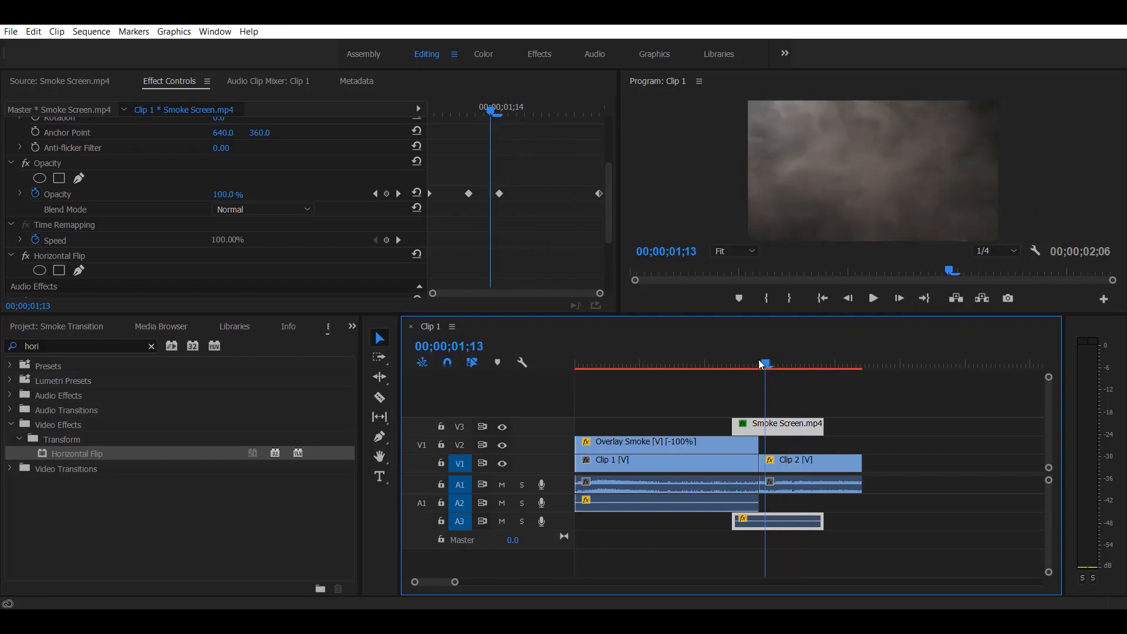
# Play back the transition across the cut several times to check the horizontally flipped smoke.
pyautogui.moveTo(759, 360); pyautogui.dragTo(731, 359)
pyautogui.press('space')
pyautogui.press('space')
pyautogui.click(731, 359)
pyautogui.press('space')
pyautogui.press('space')
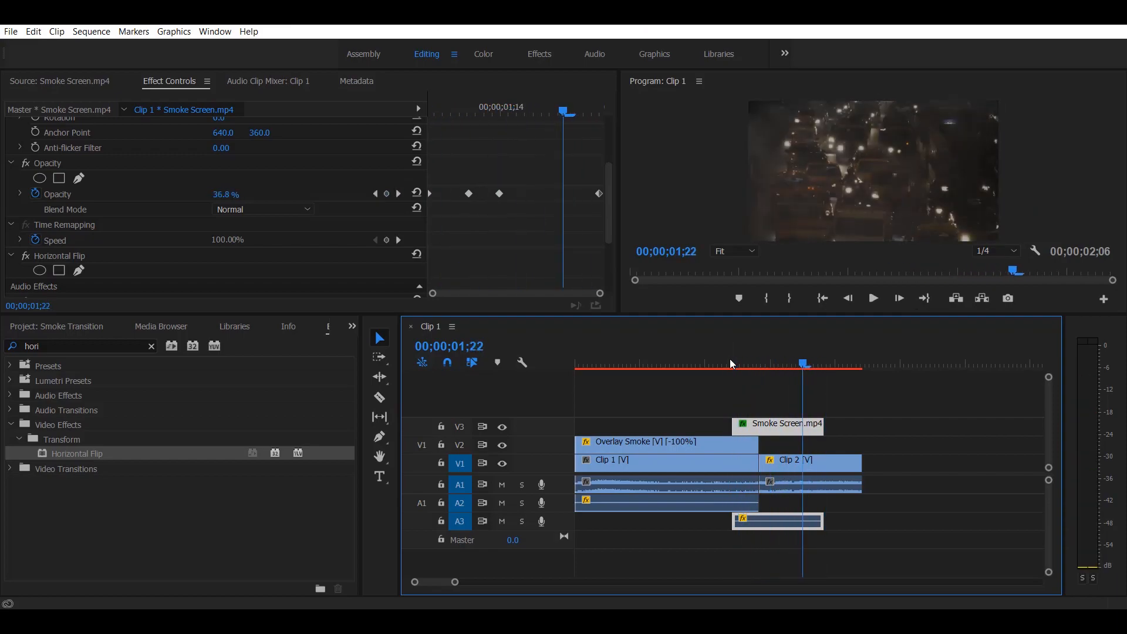
pyautogui.click(729, 359)
pyautogui.press('space')
pyautogui.press('space')
# Apply the Vertical Flip effect to the Smoke Screen.mp4 clip and play back the transition.
pyautogui.click(83, 343)
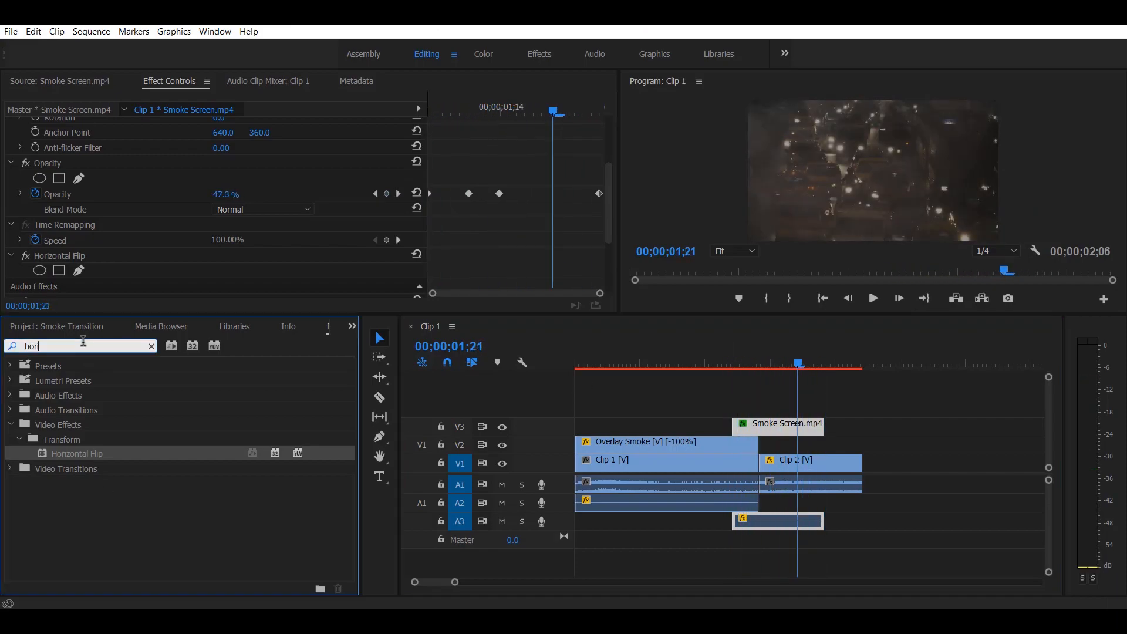
pyautogui.write('vert')
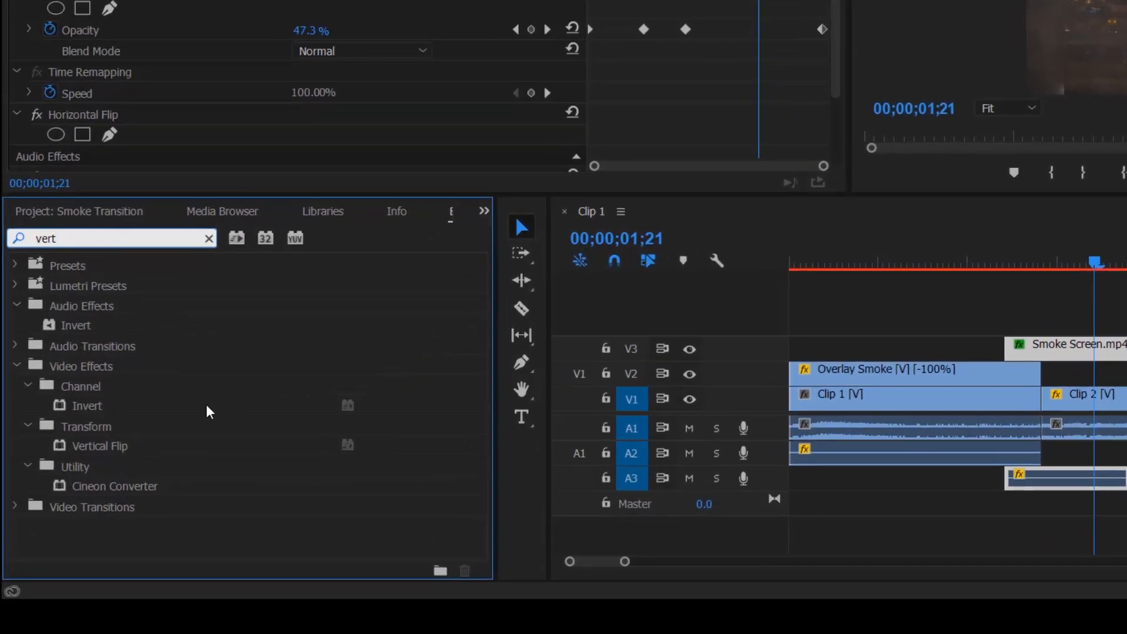
pyautogui.moveTo(145, 446); pyautogui.dragTo(1021, 351)
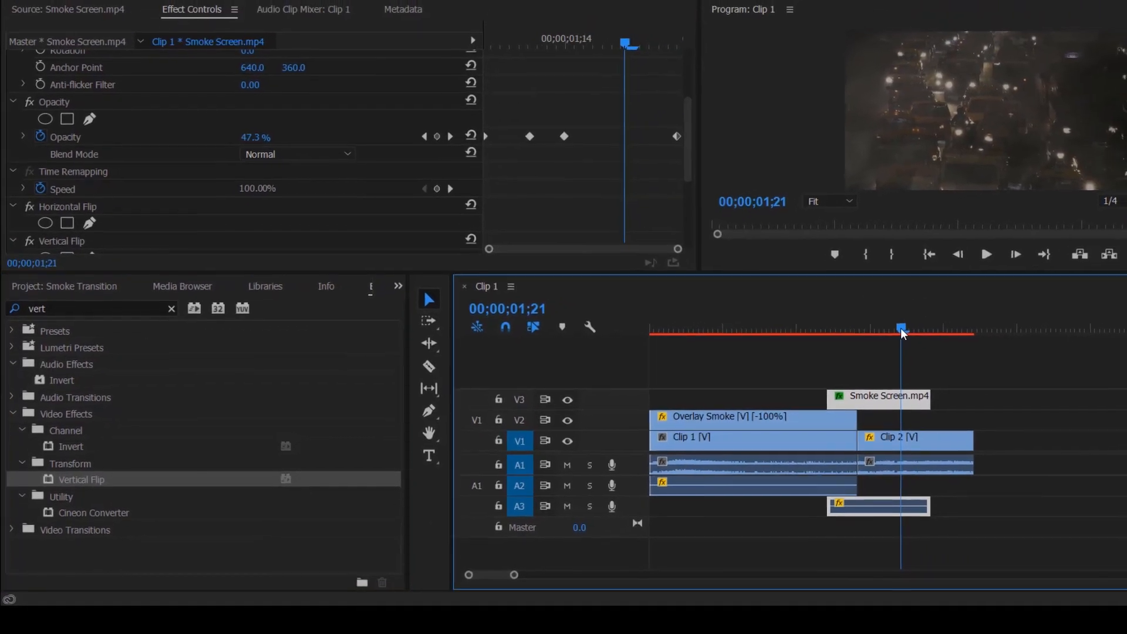
pyautogui.moveTo(957, 309); pyautogui.dragTo(891, 310)
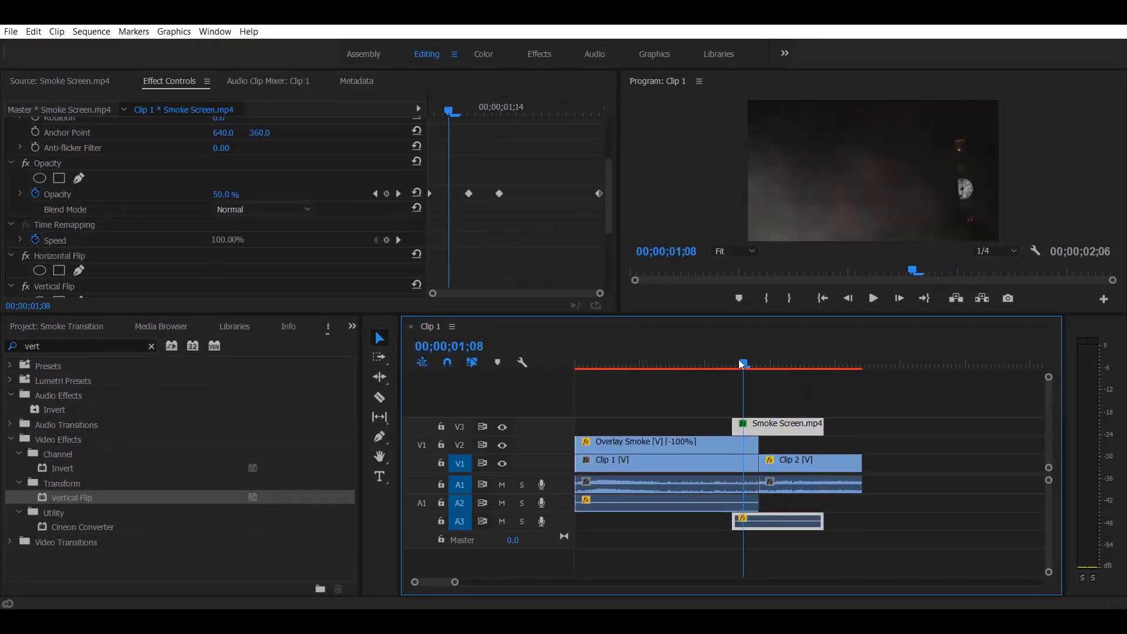
pyautogui.press('space')
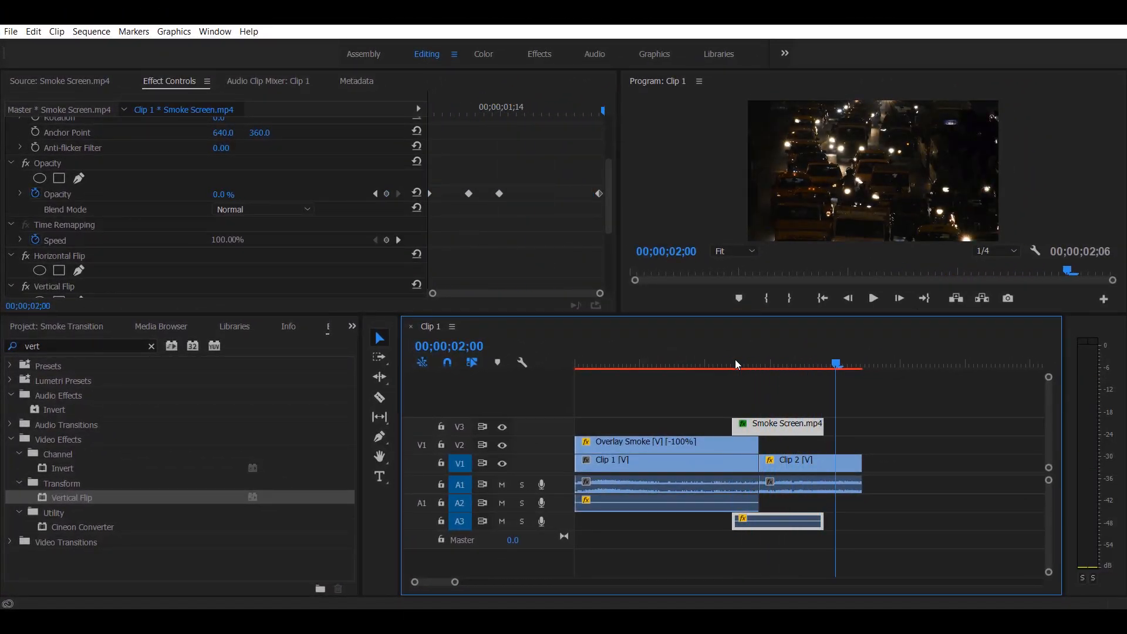
pyautogui.click(729, 364)
pyautogui.moveTo(730, 365)
pyautogui.mouseDown()
pyautogui.moveTo(810, 365)
pyautogui.moveTo(717, 372)
pyautogui.mouseUp()
pyautogui.press('space')
pyautogui.press('space')
# Move the 28% opacity keyframe of the Overlay Smoke clip on V2 to about 00;00;00;25.
pyautogui.click(707, 362)
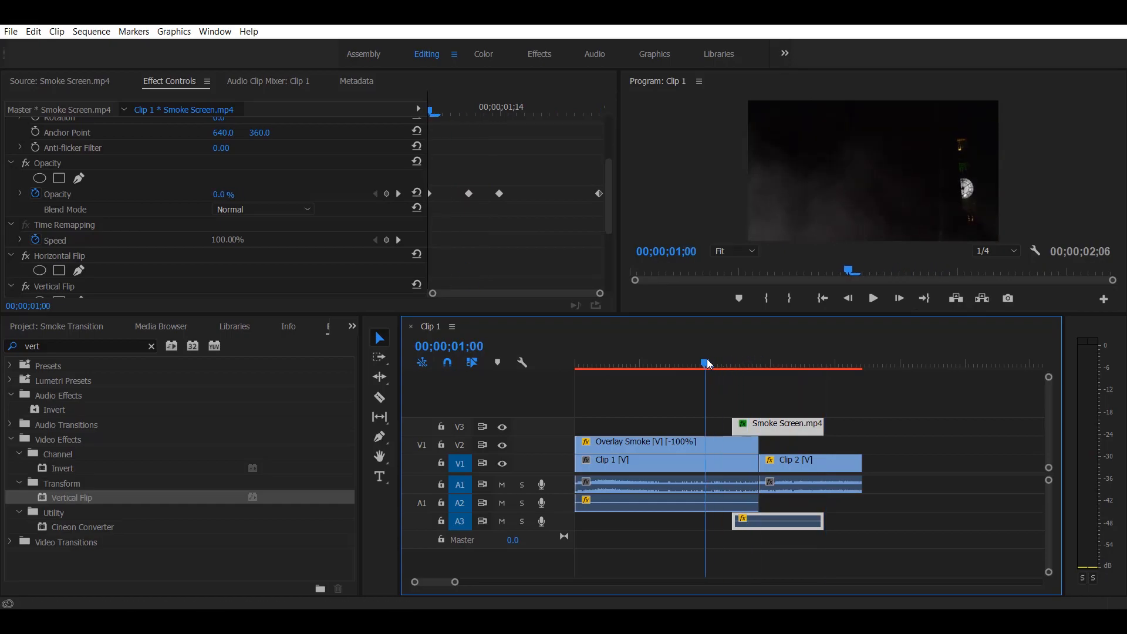
pyautogui.click(703, 450)
pyautogui.scroll(-4, 613, 203)
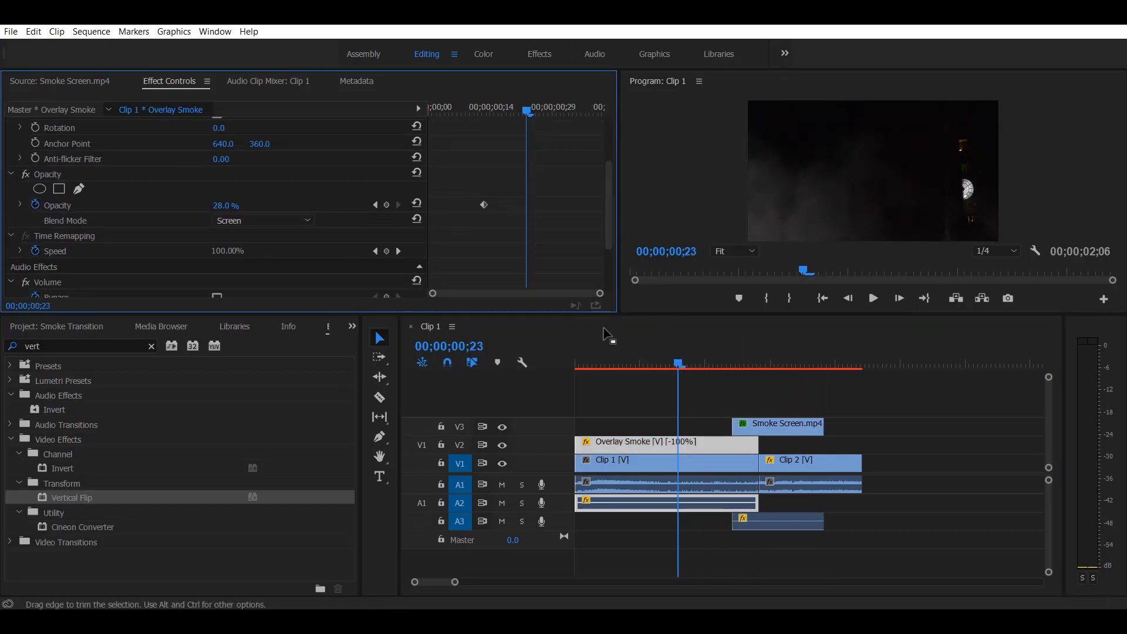
pyautogui.moveTo(524, 110); pyautogui.dragTo(473, 112)
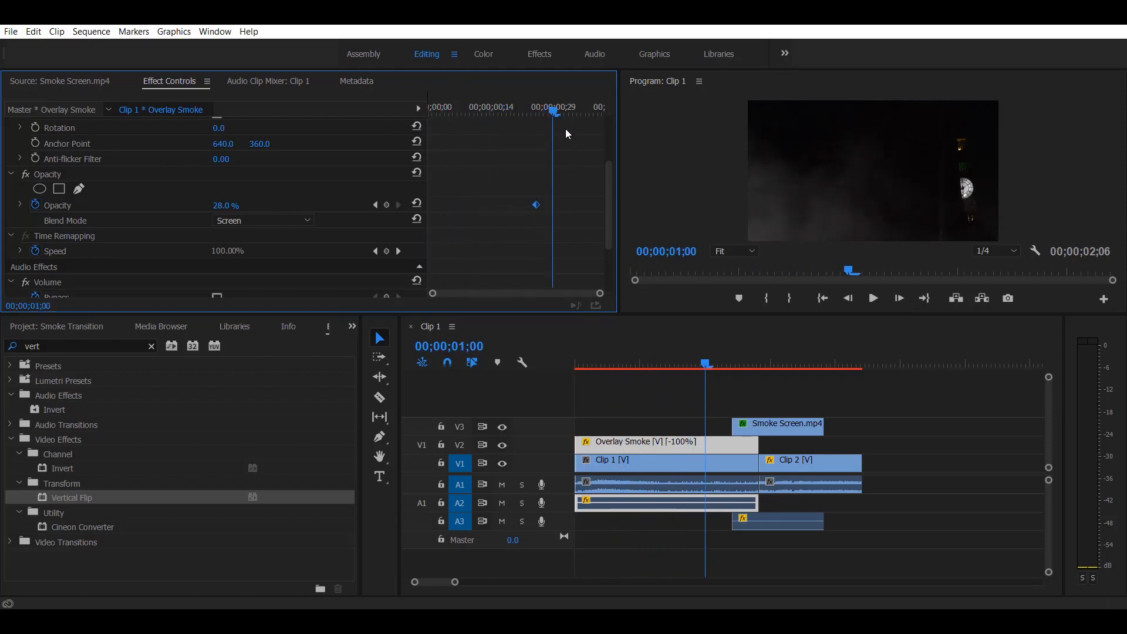
# Add an opacity keyframe of 75% at 00;00;01;07 on the Overlay Smoke clip and play back the transition.
pyautogui.moveTo(568, 119)
pyautogui.mouseDown()
pyautogui.moveTo(602, 119)
pyautogui.moveTo(585, 126)
pyautogui.mouseUp()
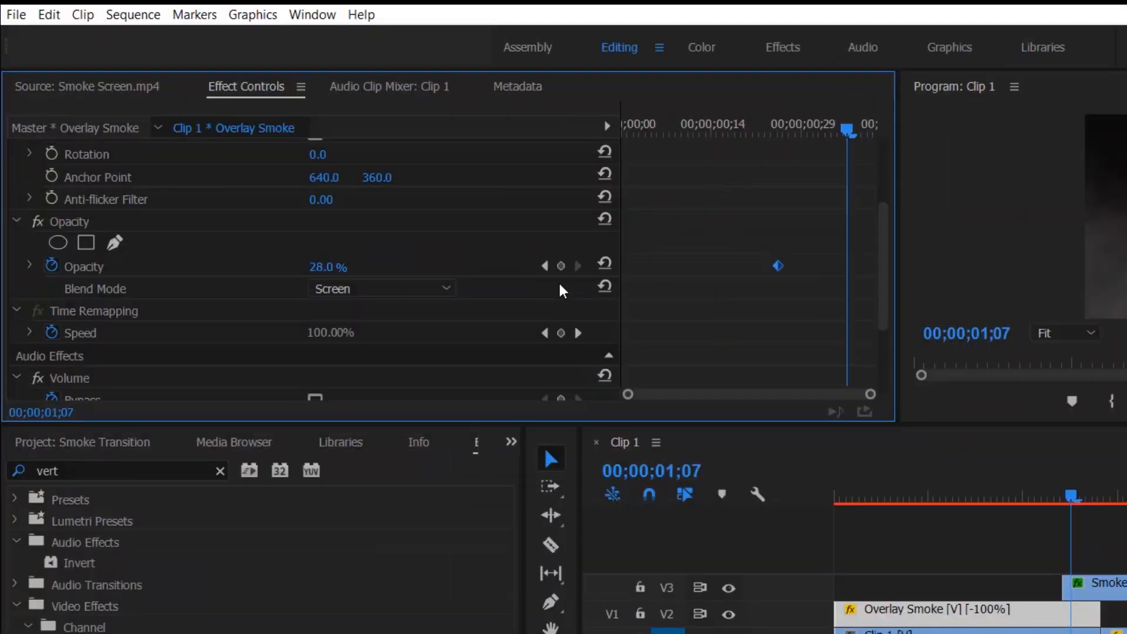
pyautogui.click(560, 266)
pyautogui.moveTo(329, 267); pyautogui.dragTo(387, 267)
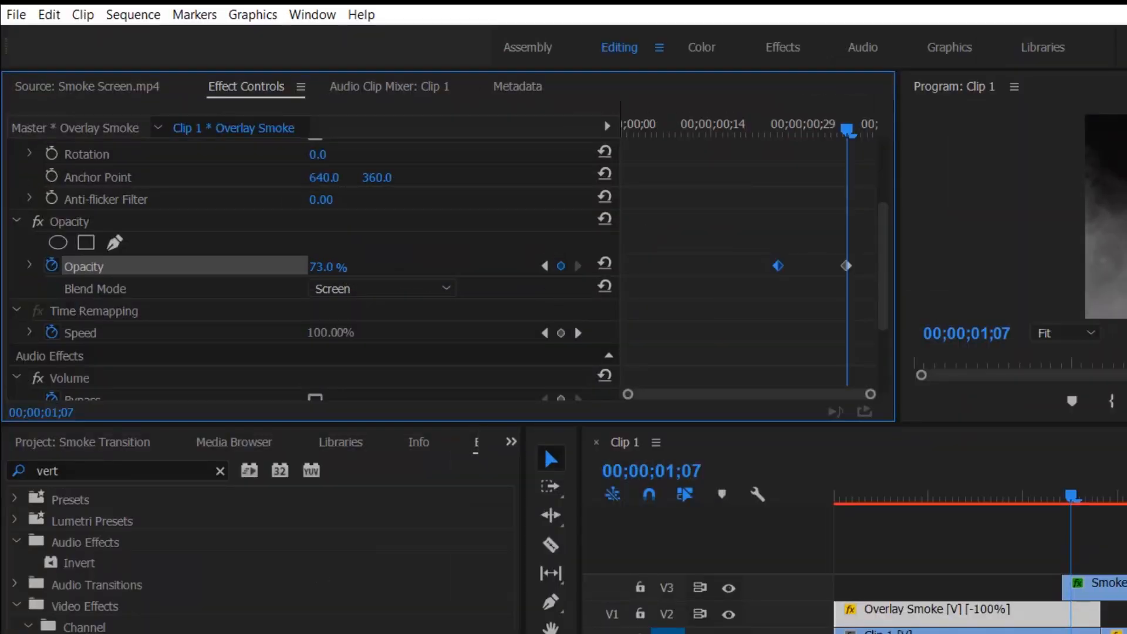
pyautogui.moveTo(803, 128); pyautogui.dragTo(726, 146)
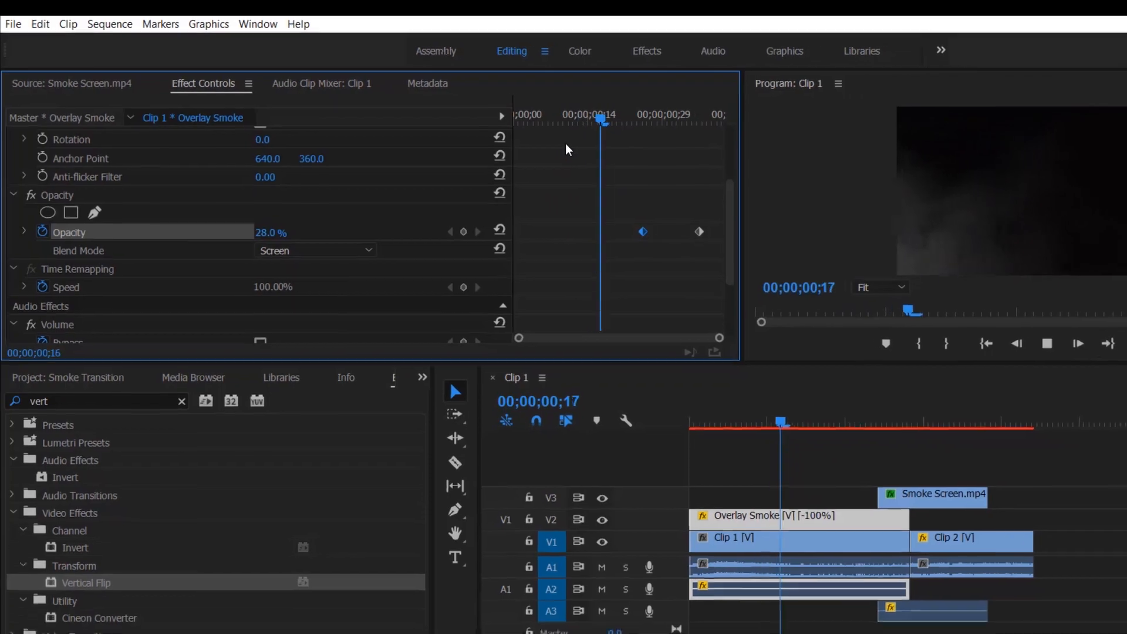
pyautogui.press('space')
pyautogui.click(711, 361)
pyautogui.press('space')
pyautogui.press('space')
# Go to 00;00;01;13 and select the Smoke Screen.mp4 clip on V3 to show its Motion settings.
pyautogui.moveTo(712, 361); pyautogui.dragTo(764, 367)
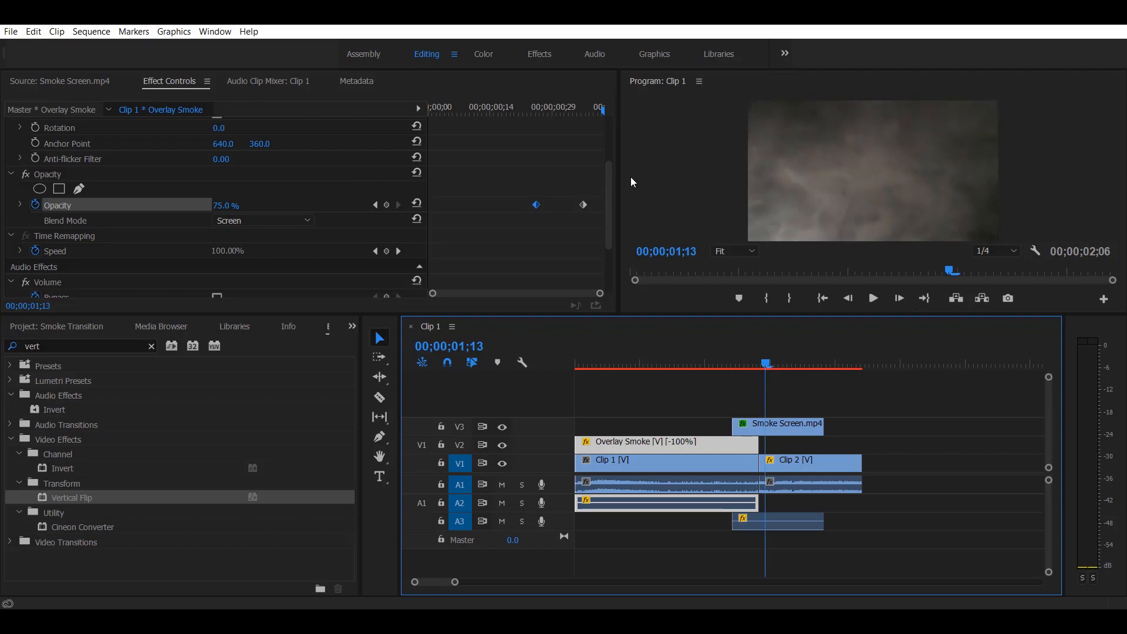
pyautogui.scroll(-3, 612, 225)
pyautogui.click(807, 432)
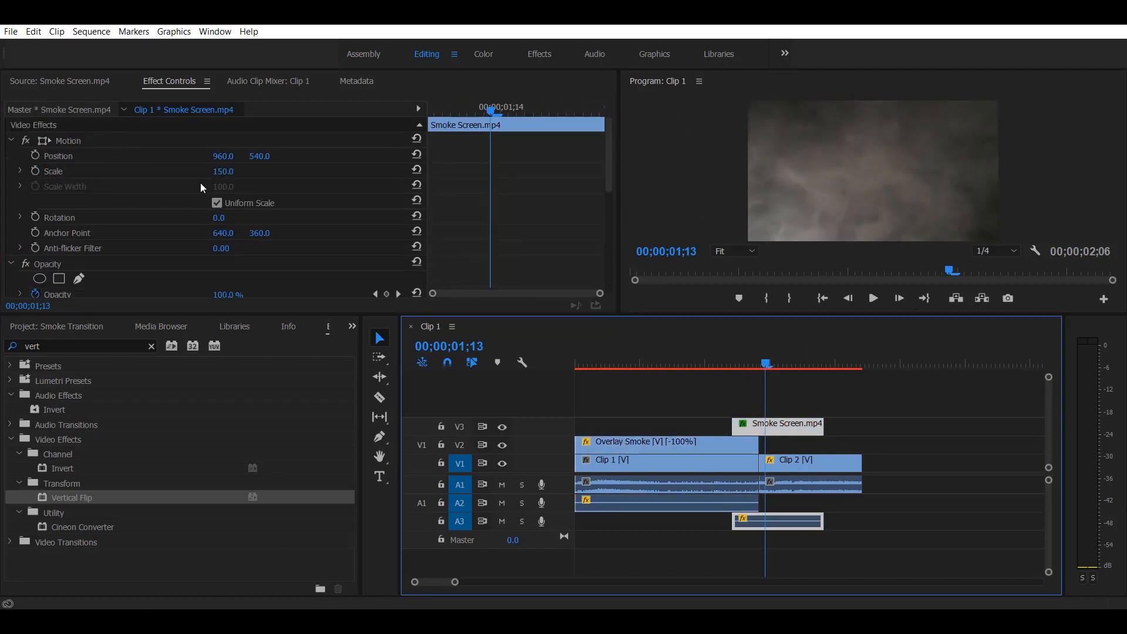